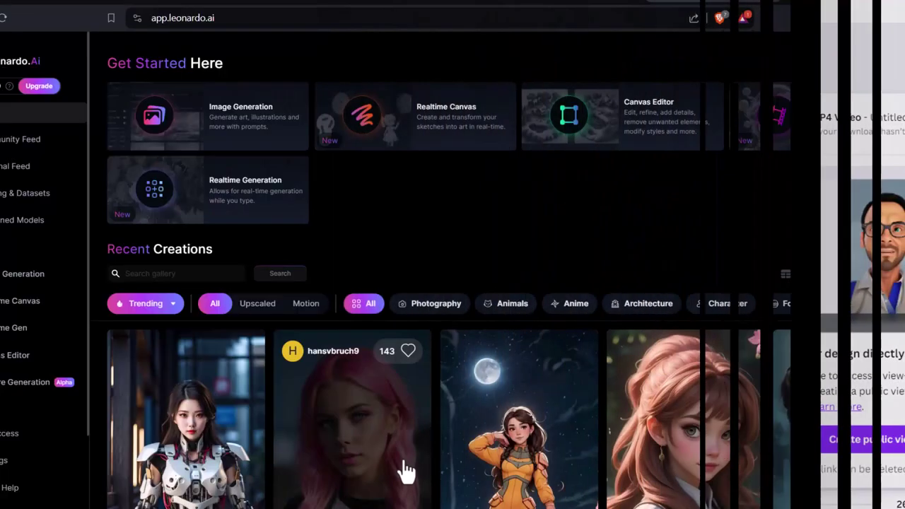
Step: Open Leonardo.Ai's Image Generation page and paste the photorealistic Indian woman portrait prompt
scroll(403, 471, "down", 2)
scroll(404, 471, "down", 3)
scroll(404, 469, "up", 5)
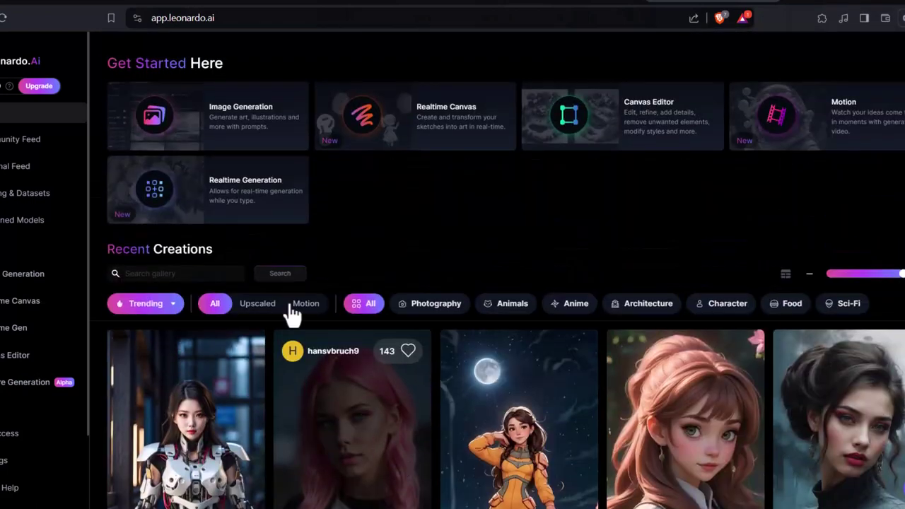
left_click(191, 139)
left_click(202, 112)
type("A photorealistic portrait of a captivating Indian woman with warm, expressive eyes, gazing directly at the camera. Captured through the intimate lens of 35mm photography, every detail is rendered in stunning hyper-realism, highlighting the subtle texture of her skin, the delicate curve of her lips, and the intricate details of her traditional Indian attire. Her expression conveys a mix of confidence, introspection, and a hint of mystery.")
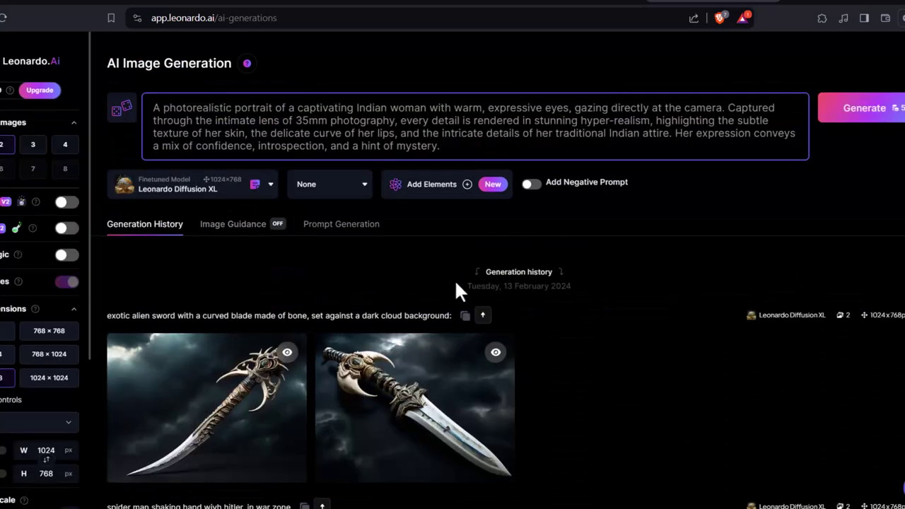
Step: Generate the portraits with Leonardo Kino XL at a 9:16 (576×1024) aspect ratio
scroll(151, 422, "down", 1)
left_click(253, 124)
left_click(159, 171)
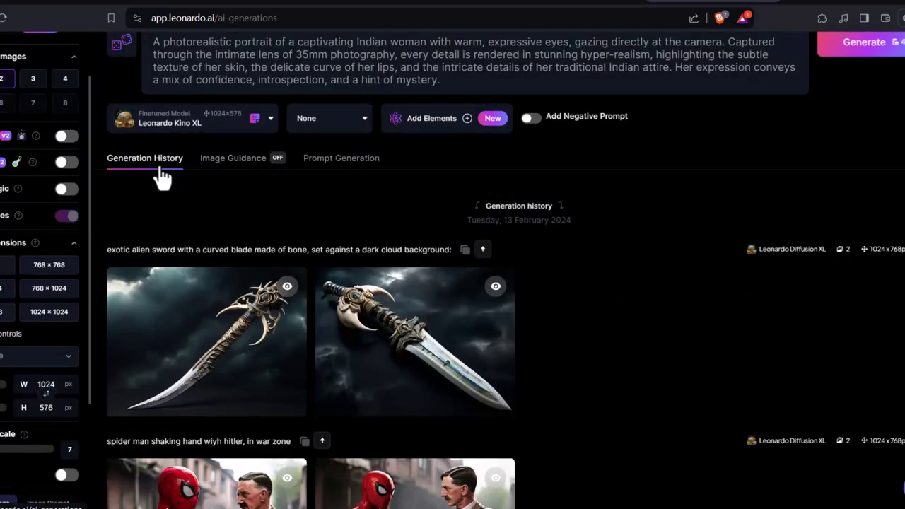
left_click(21, 357)
left_click(30, 449)
scroll(699, 307, "up", 1)
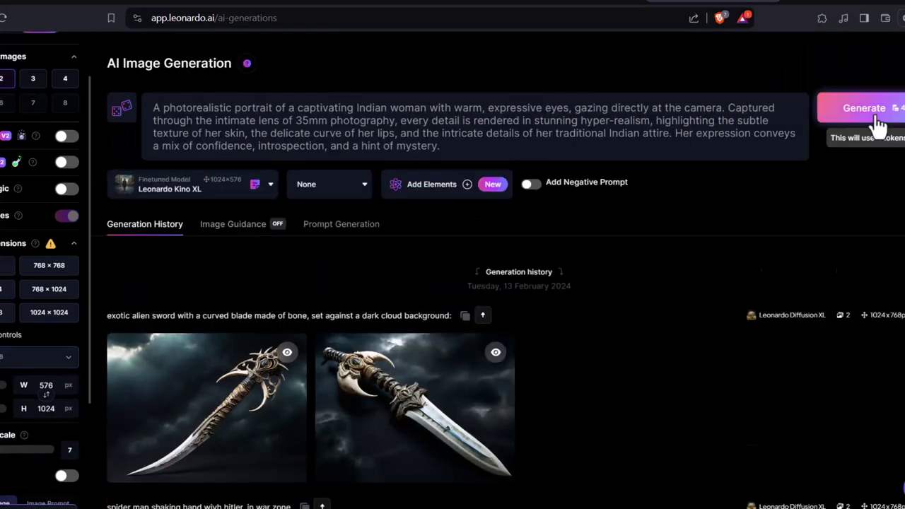
left_click(877, 120)
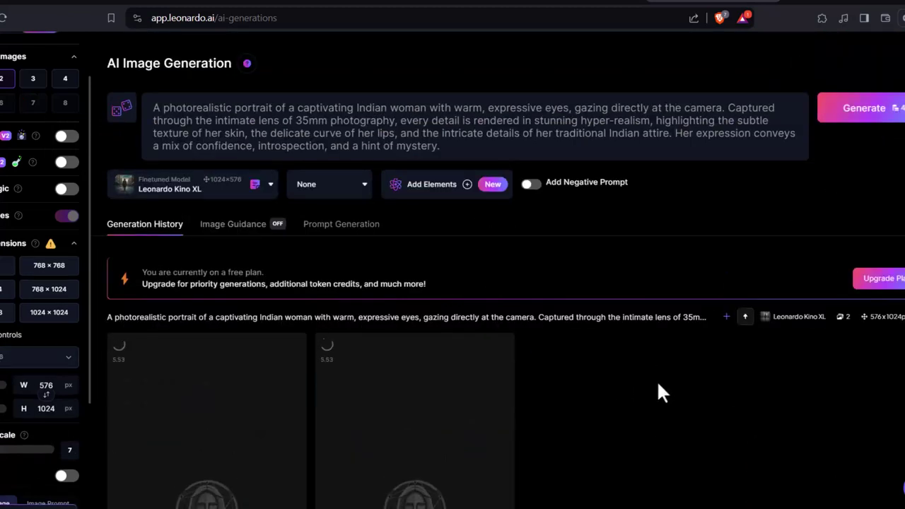
Step: Review the generated portraits, then replace the prompt with a random one
scroll(657, 392, "down", 3)
scroll(649, 401, "down", 2)
scroll(650, 402, "up", 2)
mouse_move(336, 305)
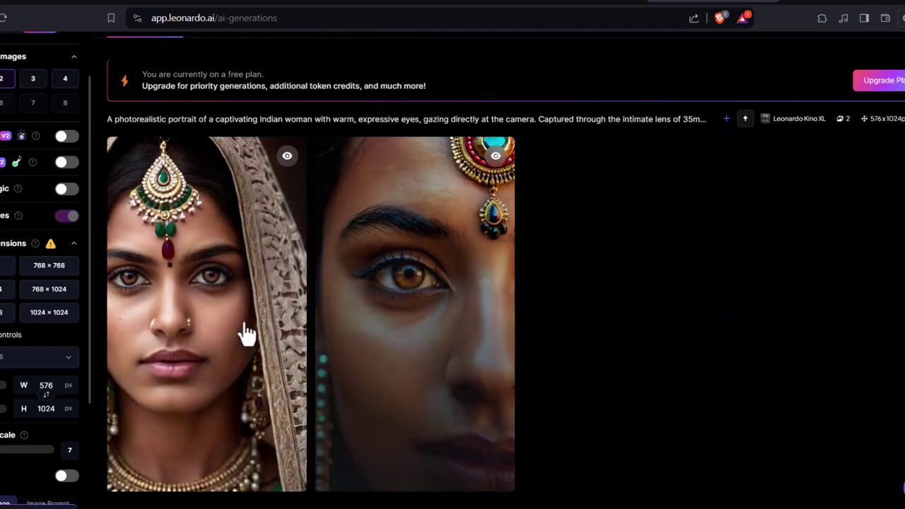
scroll(373, 146, "up", 3)
left_click(121, 112)
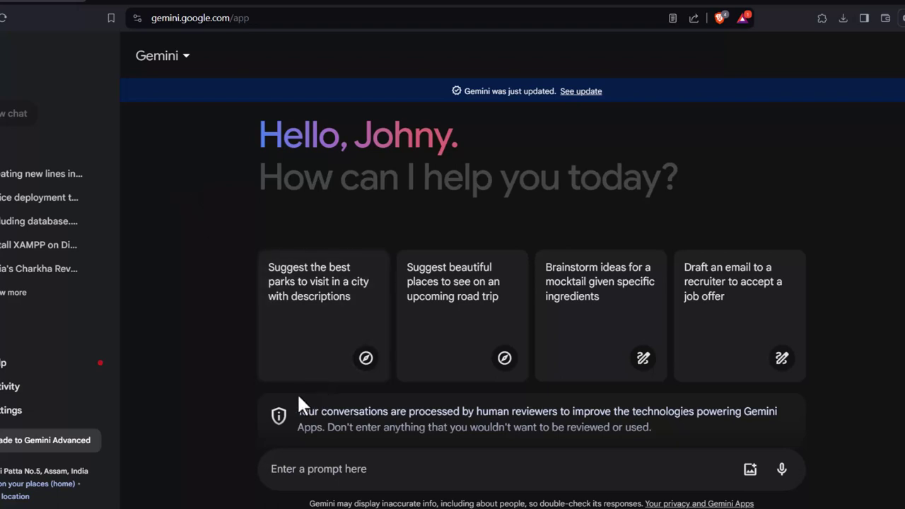
Step: Paste the hyper-realistic lady portrait prompt into Gemini and submit it
left_click(311, 471)
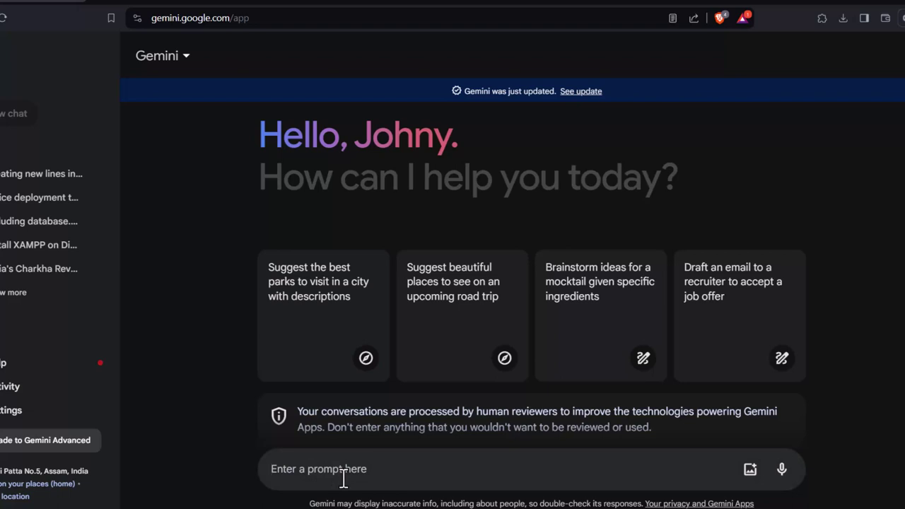
type("generate image \"high quality, hyper-realistic portrait a beautiful lady looking at the camera captured through the lens of 35 mm photography,")
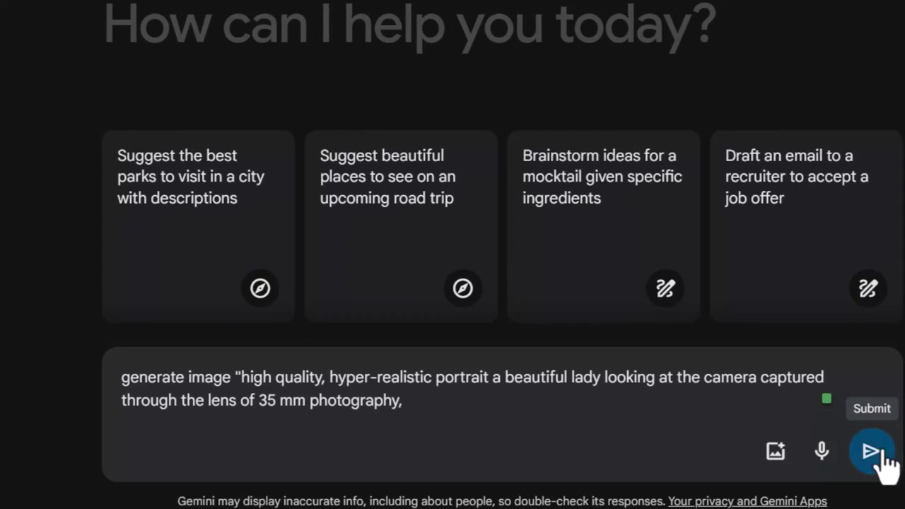
left_click(872, 451)
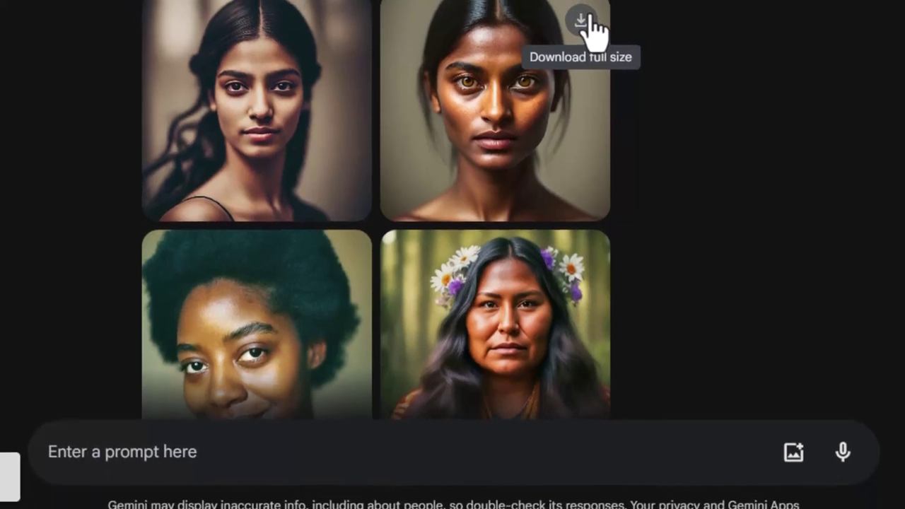
Step: Download the second portrait at full size and save it to the computer
left_click(604, 14)
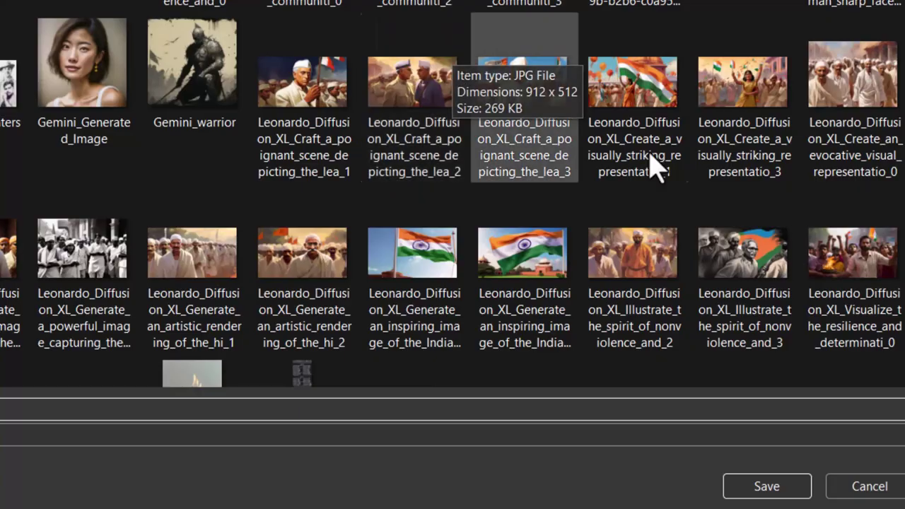
left_click(739, 493)
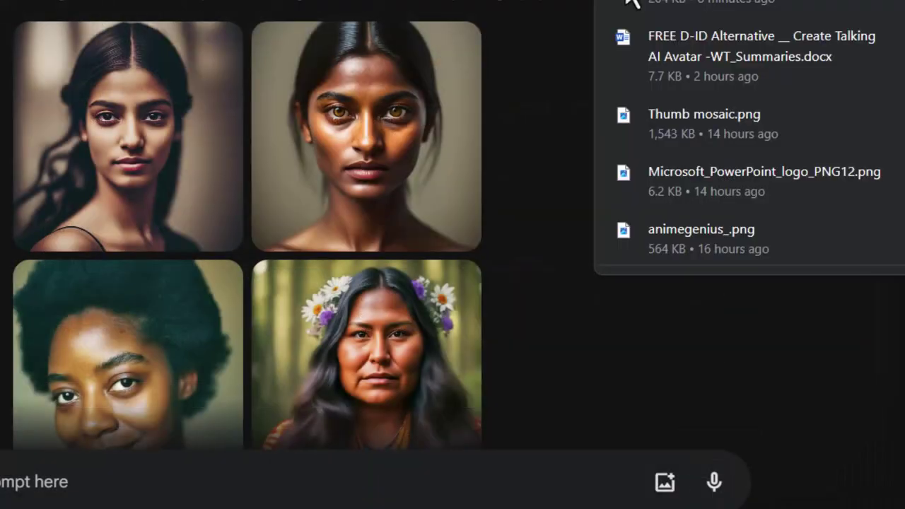
mouse_move(582, 508)
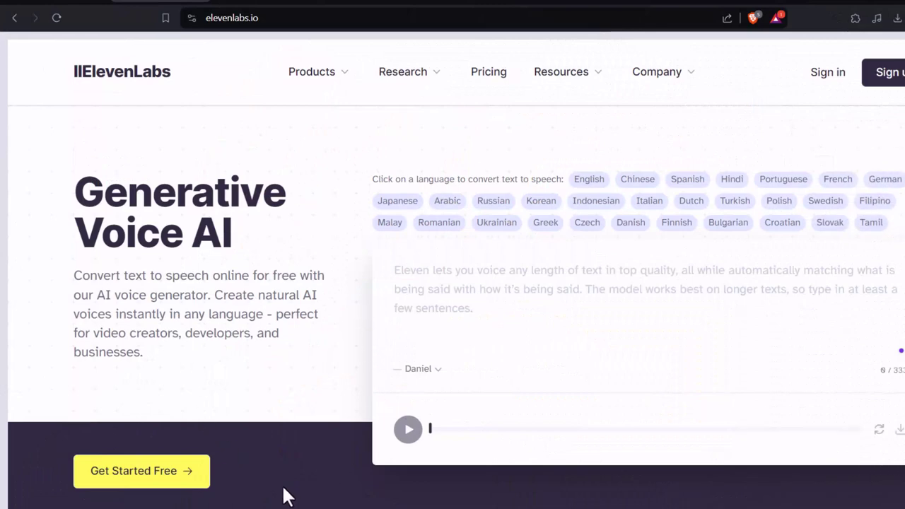
Step: Start a free ElevenLabs account and sign up with a Google account
left_click(191, 490)
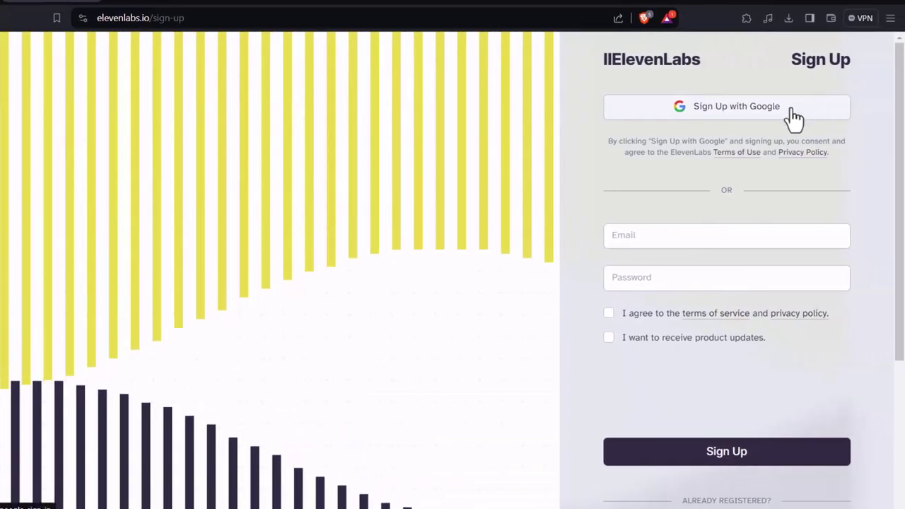
left_click(791, 117)
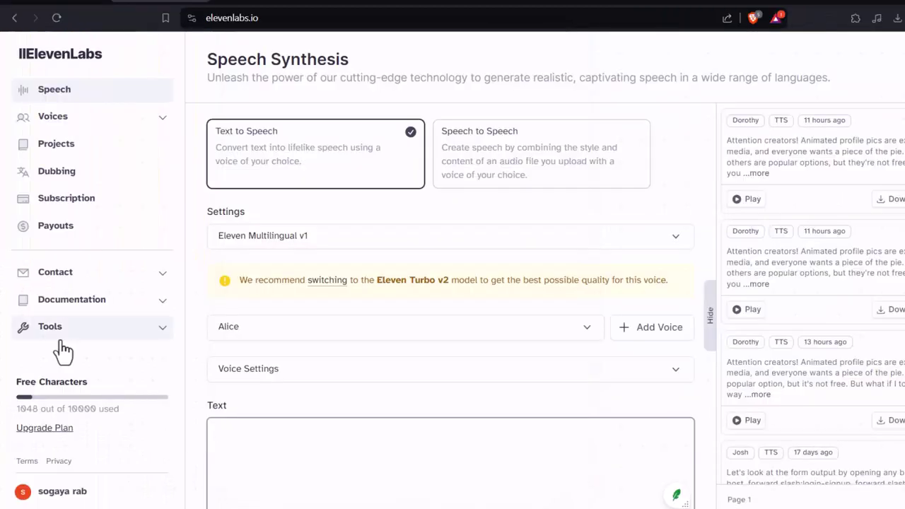
Step: Choose a voice, paste the script into the Text box and generate a 22-second speech clip
left_click(592, 340)
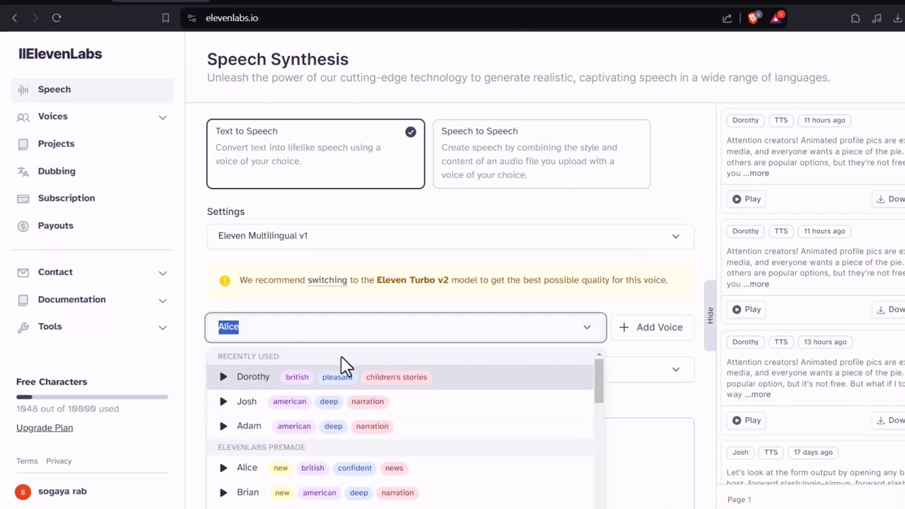
left_click(248, 403)
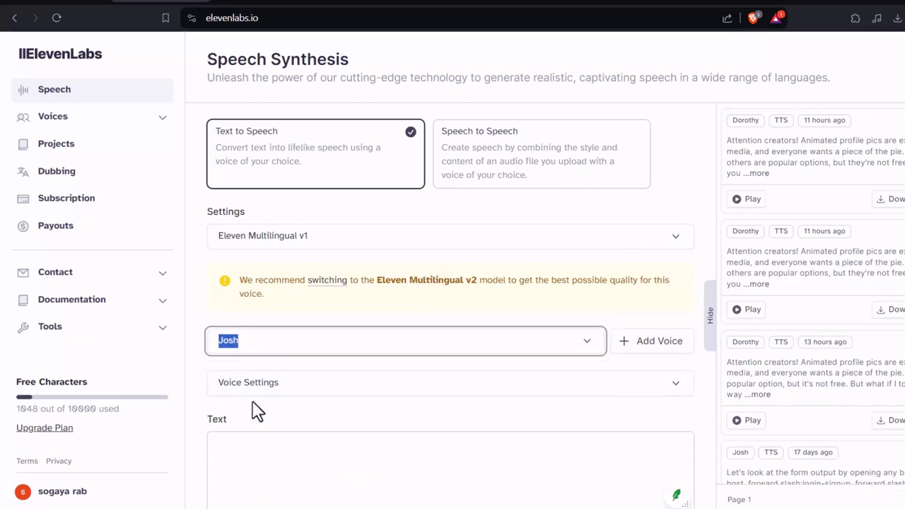
right_click(283, 448)
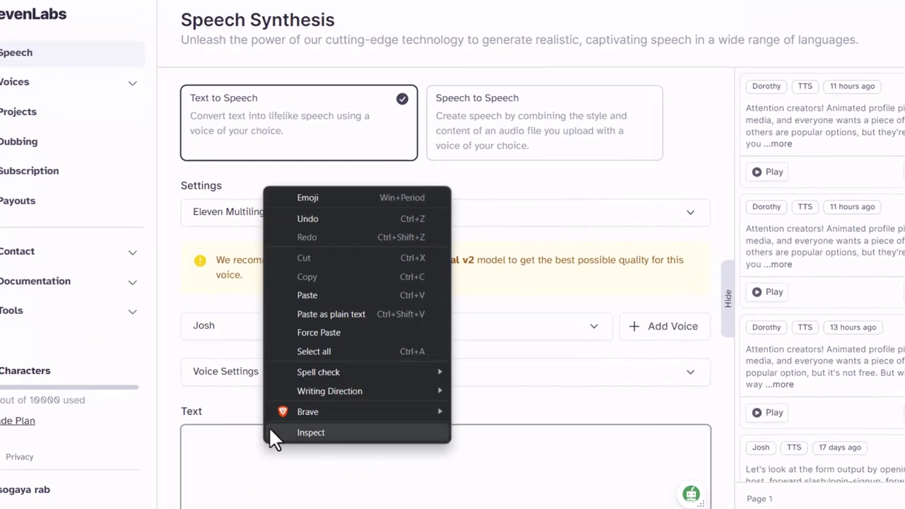
left_click(340, 295)
scroll(390, 471, "down", 1)
scroll(391, 474, "down", 3)
left_click(396, 488)
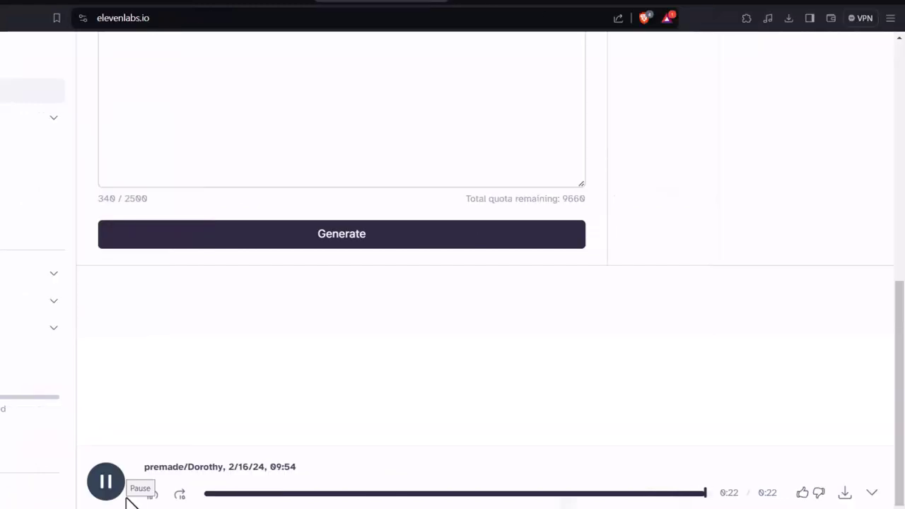
Step: Download the clip and save it as INTRO.mp3 in the Talking AI Avatar folder
left_click(846, 493)
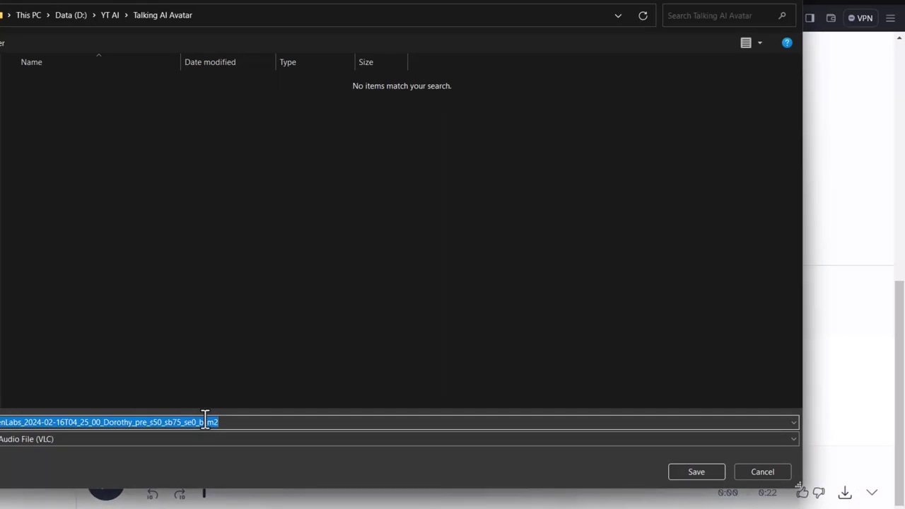
key("BackSpace")
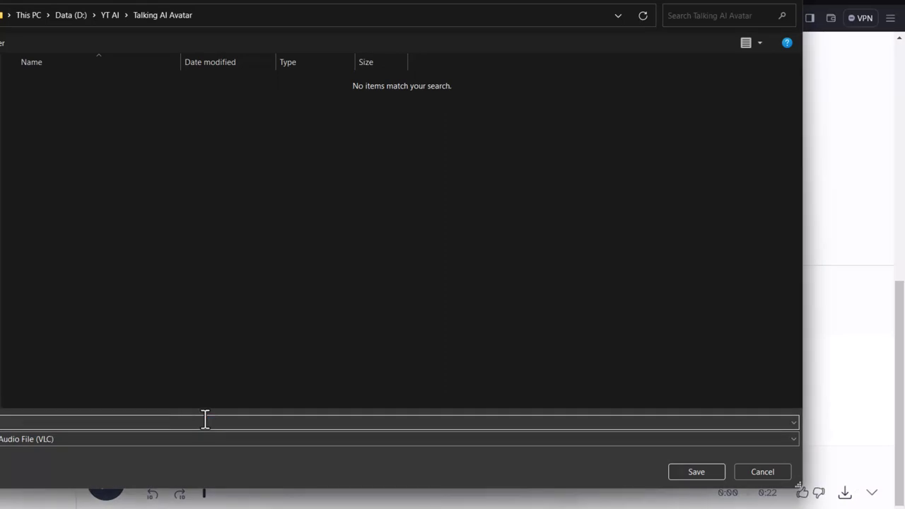
left_click(711, 471)
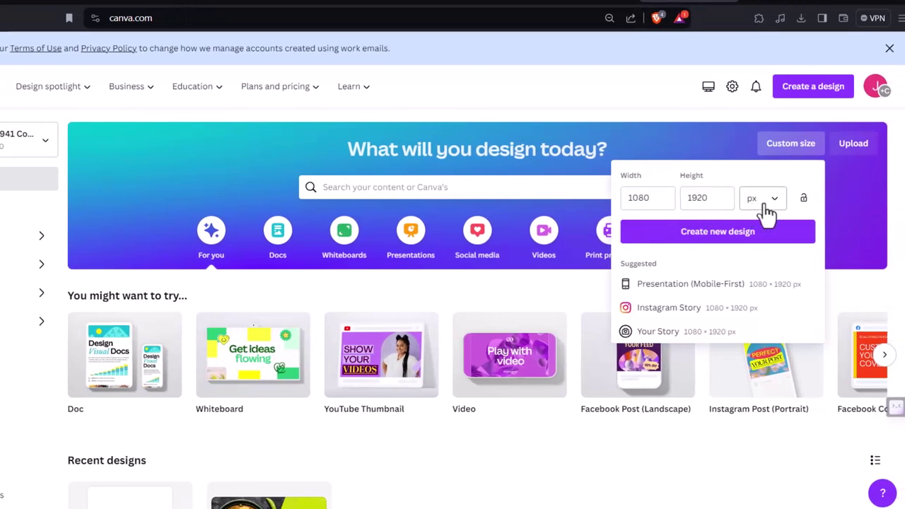
Step: Create a 1080×1920 design, upload the bright-faced teacher portrait and place it enlarged on the page
left_click(727, 236)
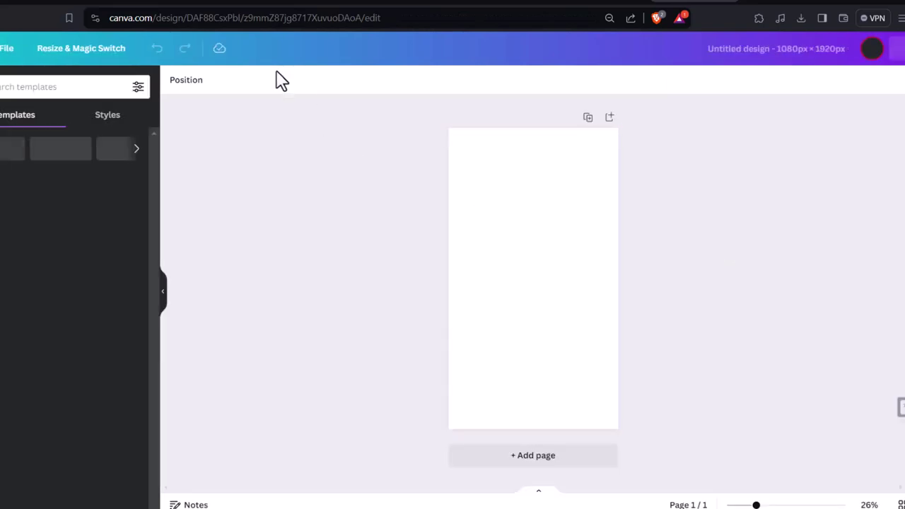
left_click(21, 259)
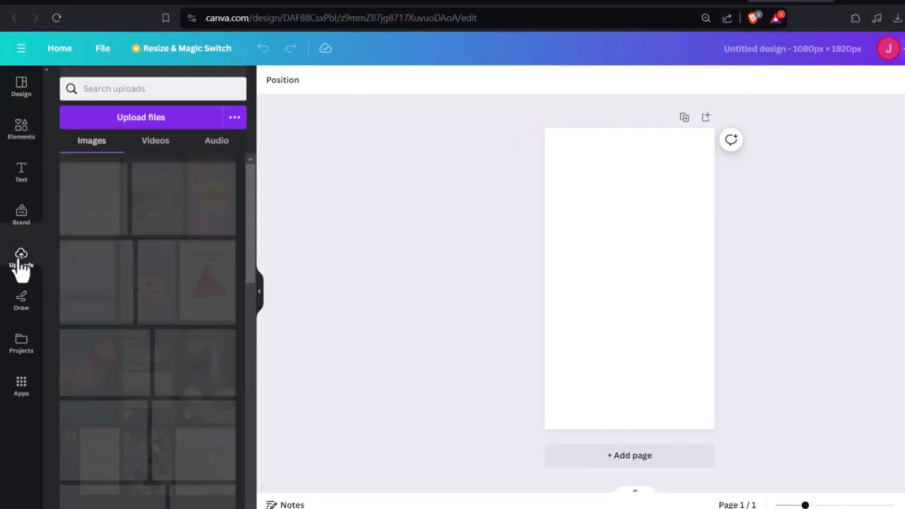
left_click(140, 125)
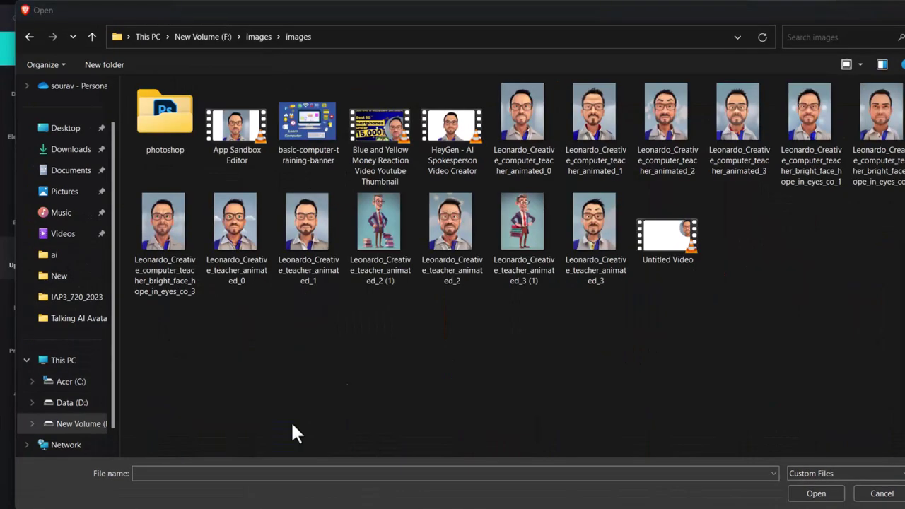
left_click(172, 234)
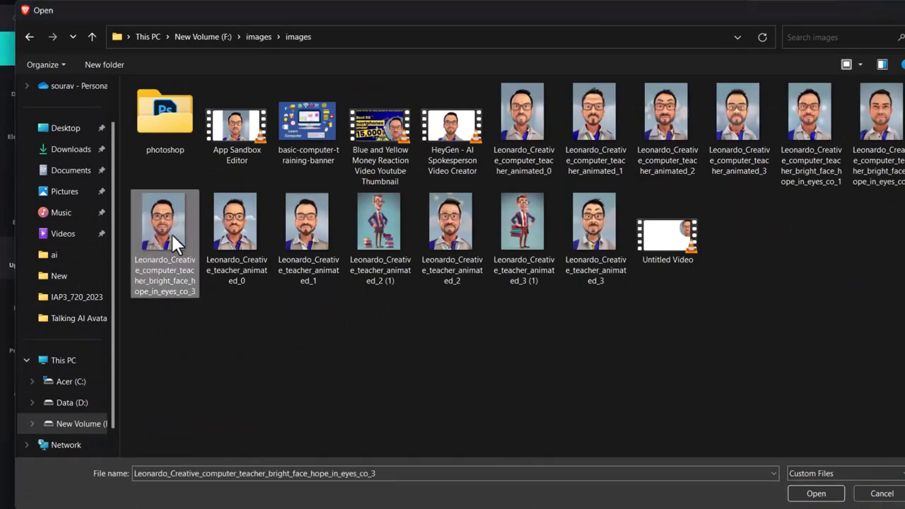
left_click(817, 496)
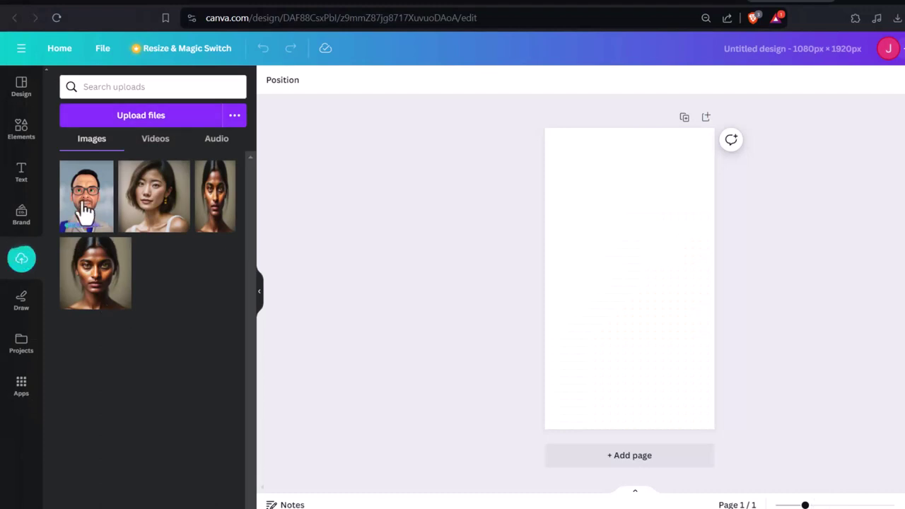
left_click_drag(82, 212, 568, 333)
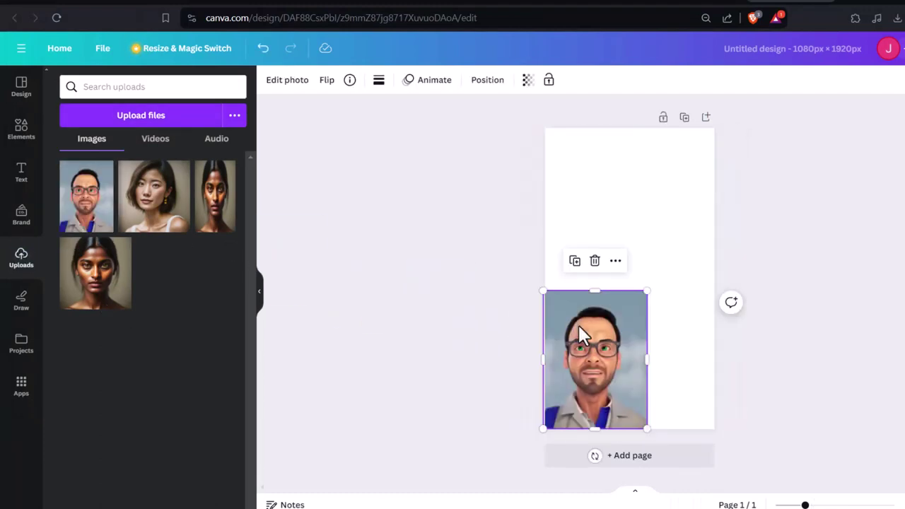
left_click_drag(649, 290, 697, 222)
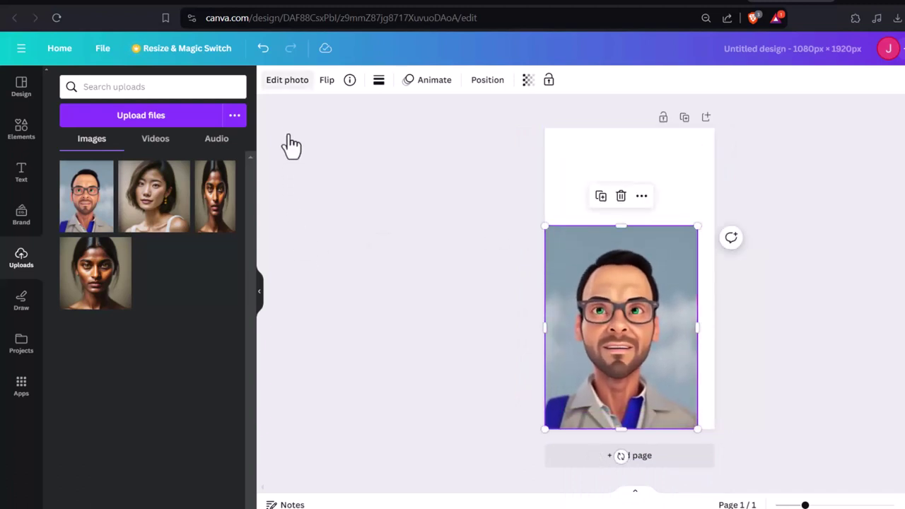
Step: Run Magic Expand on the portrait with a 9:16 expansion size
left_click(291, 84)
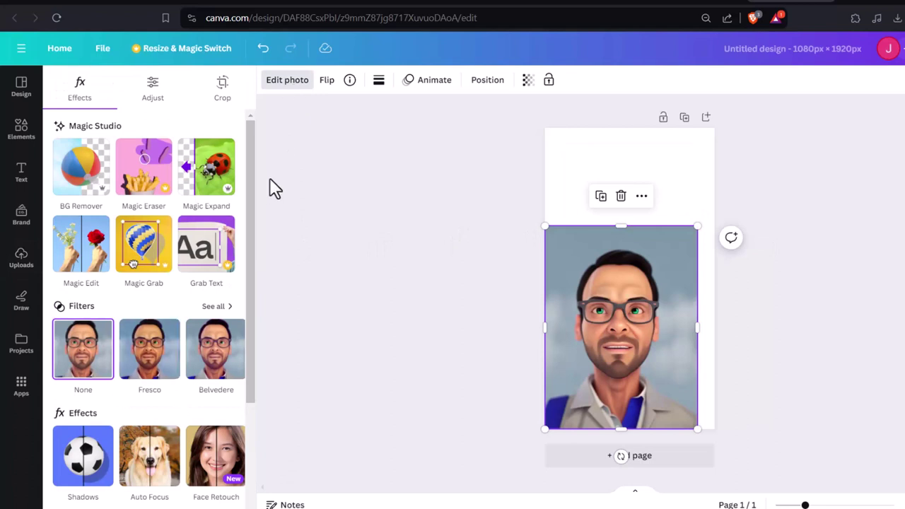
left_click(222, 89)
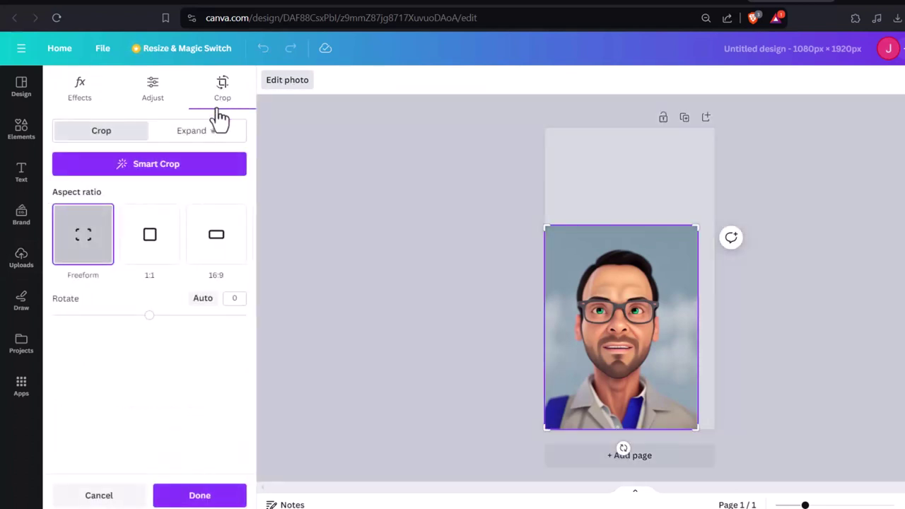
left_click(216, 140)
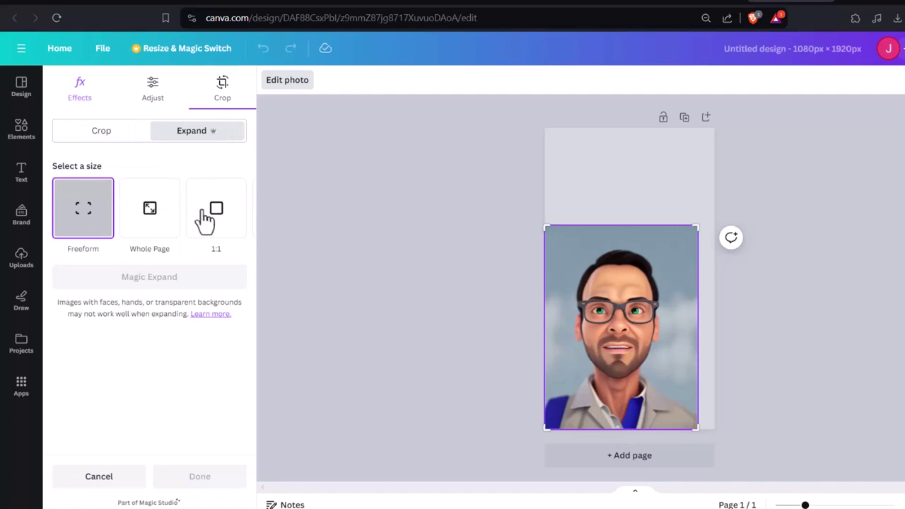
left_click(238, 215)
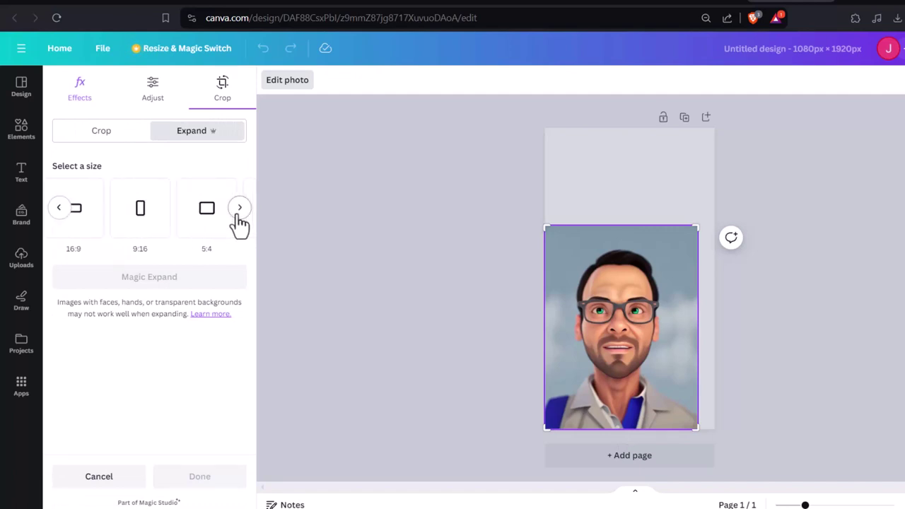
left_click(144, 219)
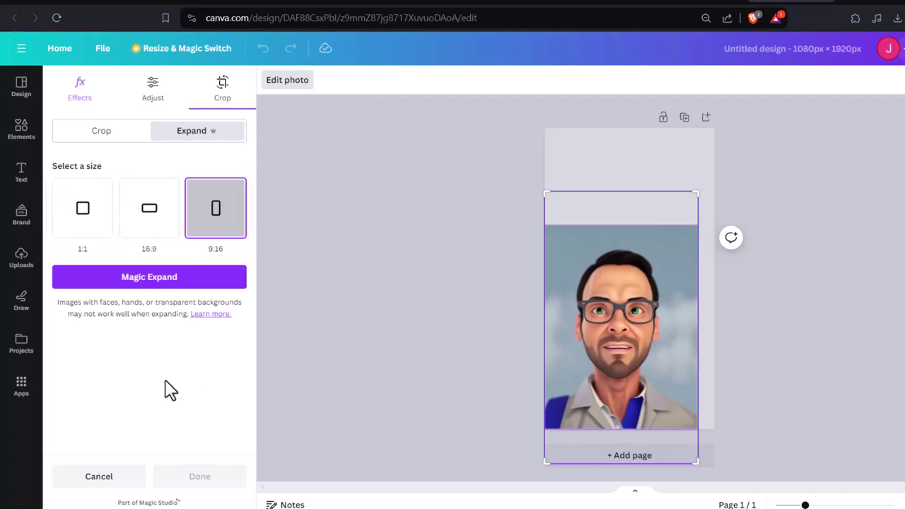
left_click(175, 277)
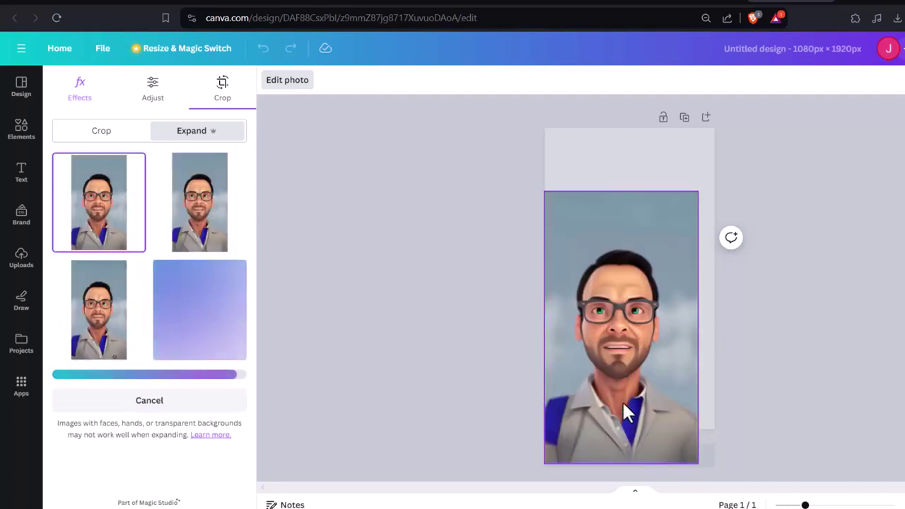
Step: Keep the last generated expansion result and scale it to fill the whole page
left_click(101, 283)
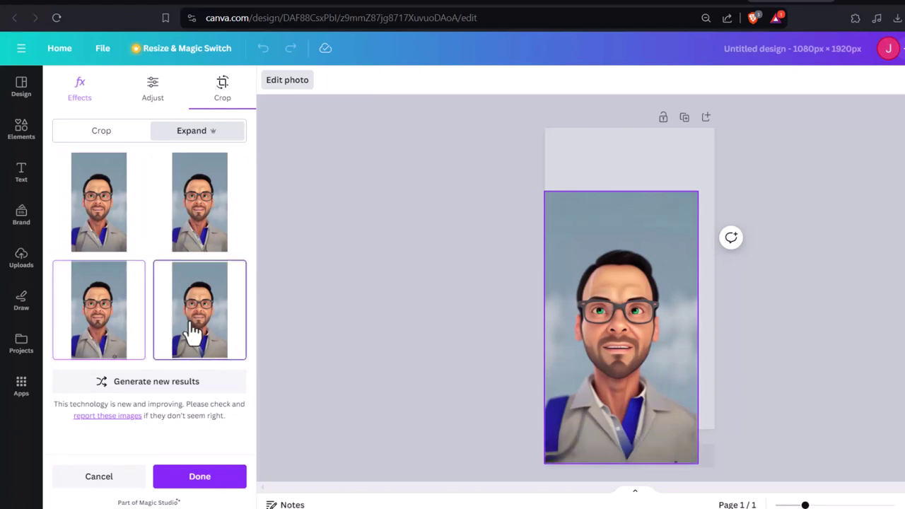
left_click(210, 237)
left_click(117, 247)
left_click(106, 347)
left_click(170, 340)
left_click(201, 477)
left_click_drag(697, 158, 711, 128)
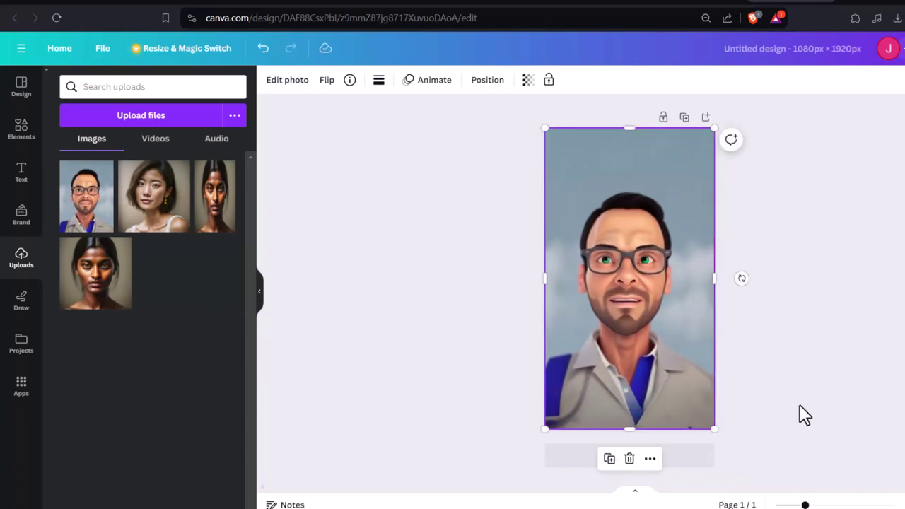
Step: Download the design as a 1080×1920 PNG file and confirm the save
left_click(859, 51)
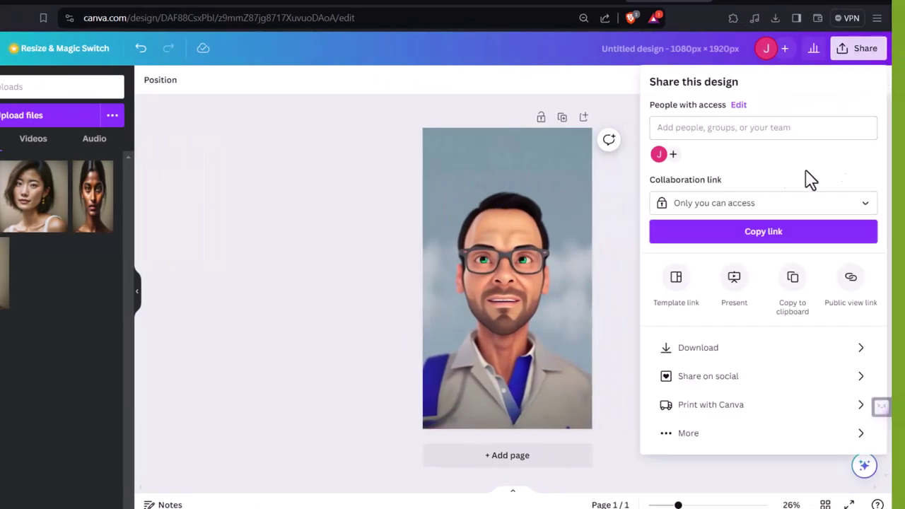
left_click(688, 352)
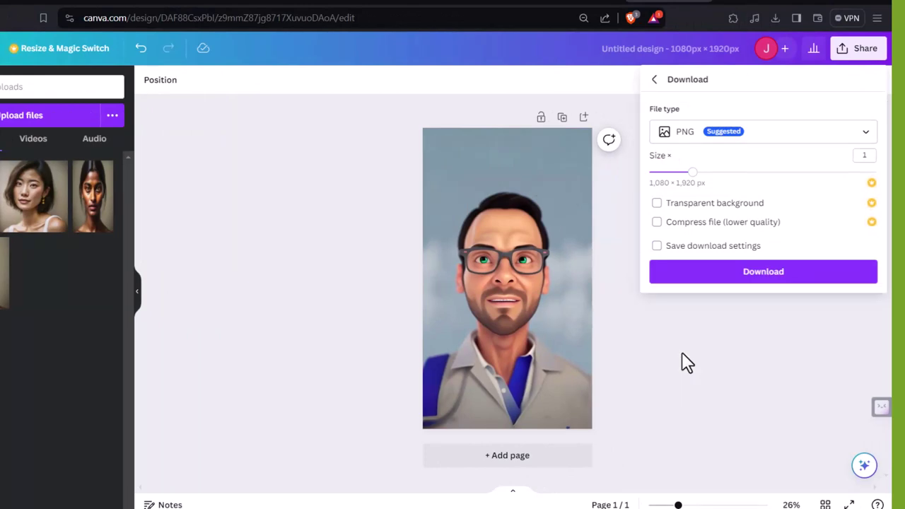
left_click(730, 277)
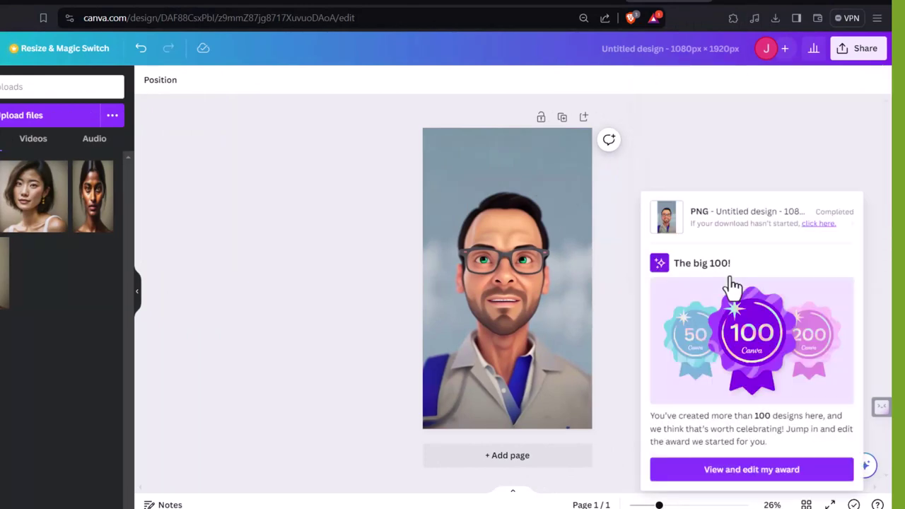
key("Return")
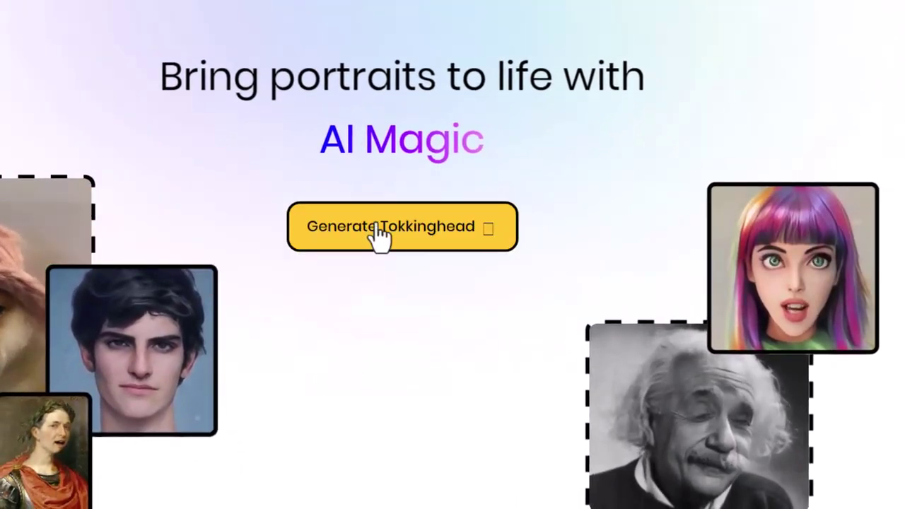
Step: Start a new Tokkinghead, upload the exported teacher portrait PNG as your own photo, and continue
left_click(382, 230)
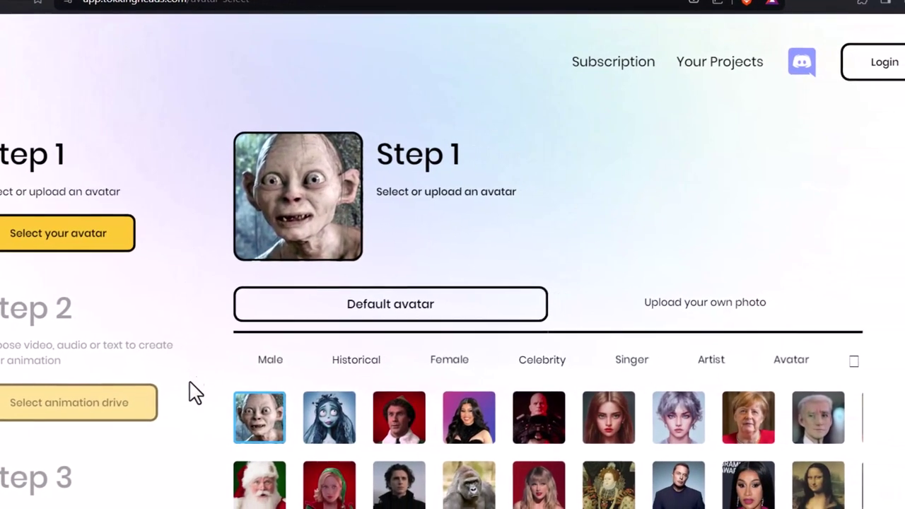
scroll(339, 473, "down", 1)
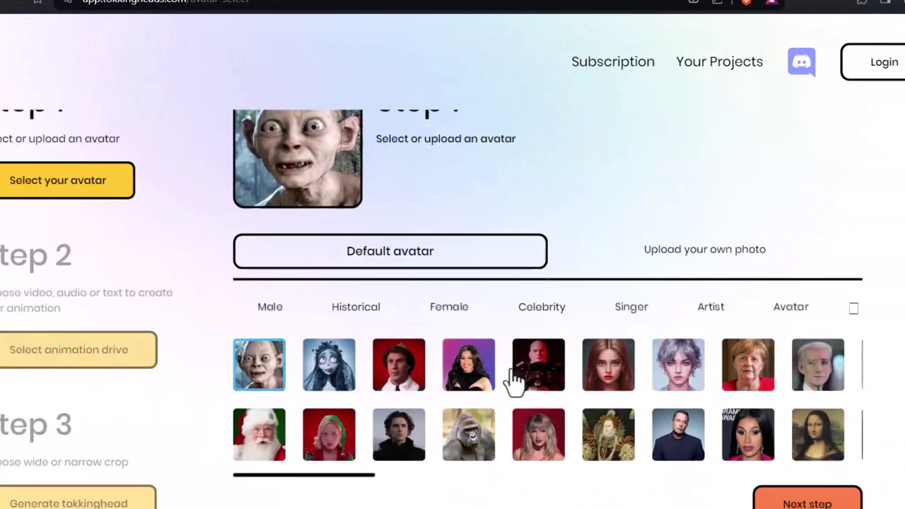
left_click(703, 262)
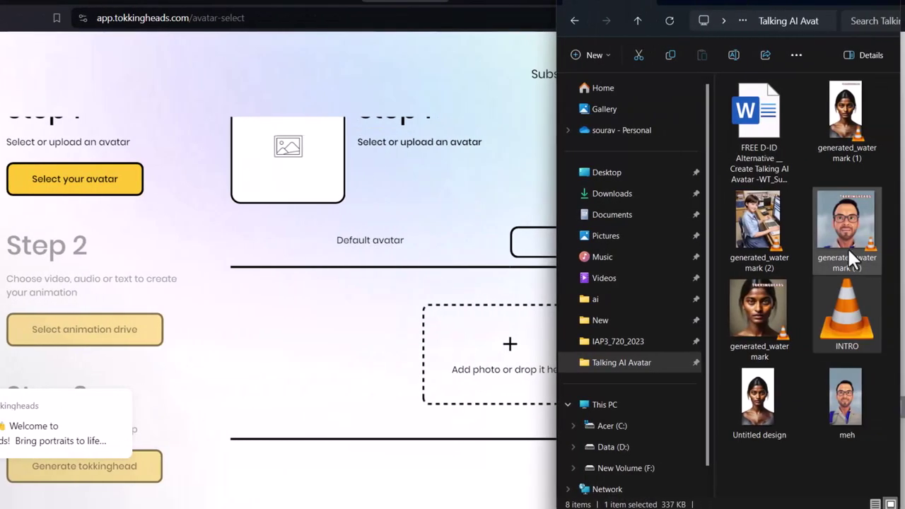
left_click_drag(850, 403, 519, 366)
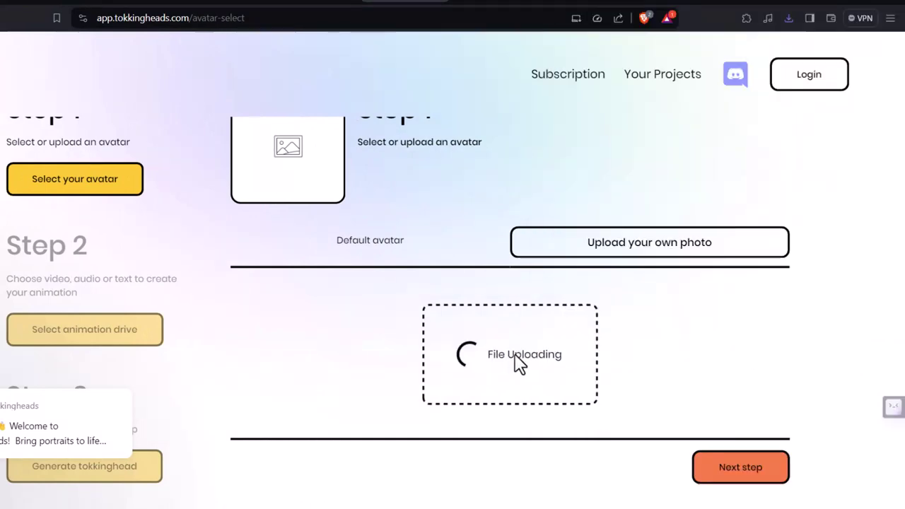
scroll(518, 363, "down", 2)
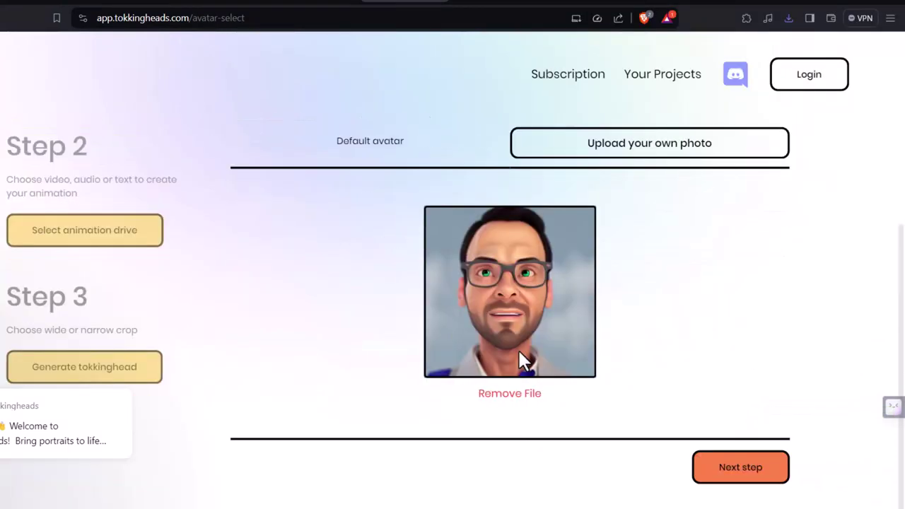
left_click(750, 469)
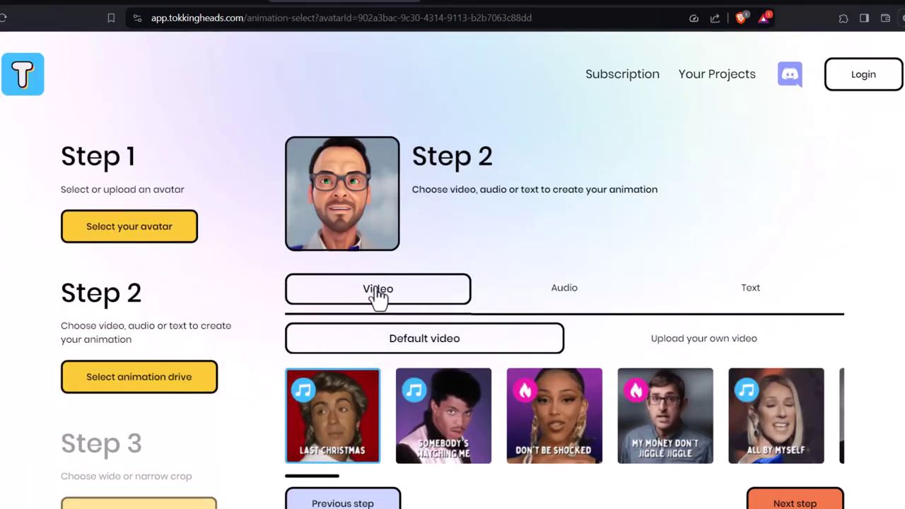
Step: Replace the default text script with the pasted 'Attention creators!' script, voiced by Indian Accent Male B
left_click(579, 295)
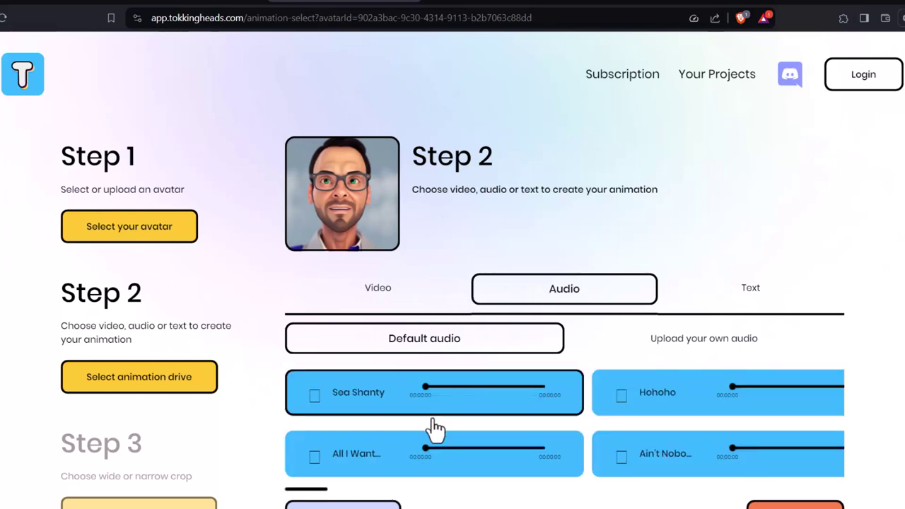
scroll(435, 428, "down", 1)
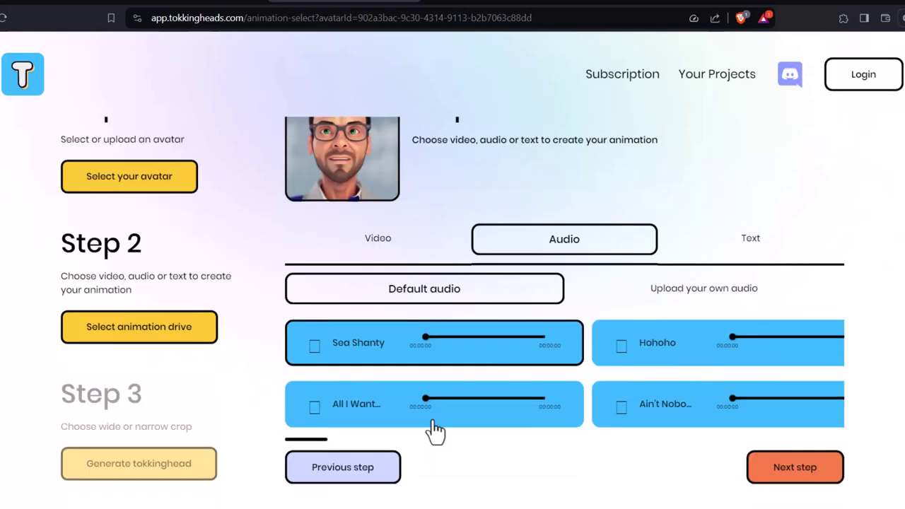
left_click(759, 248)
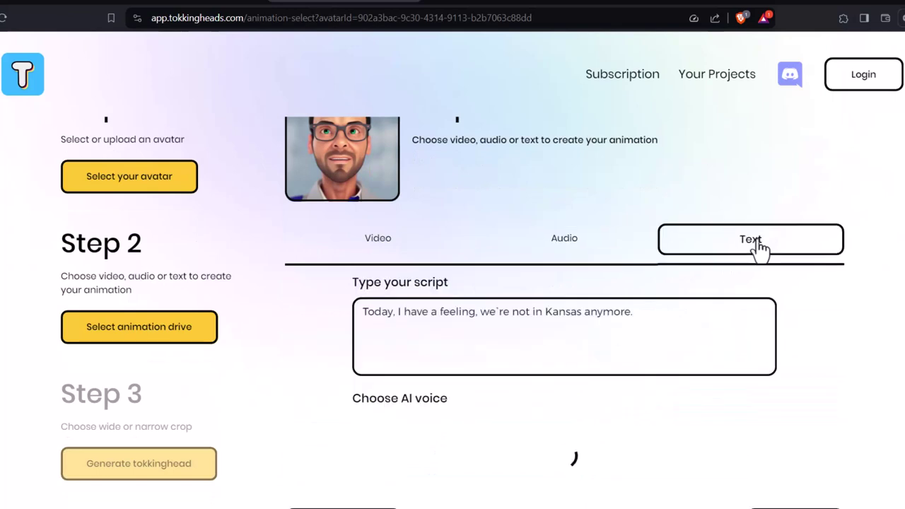
left_click_drag(634, 312, 336, 323)
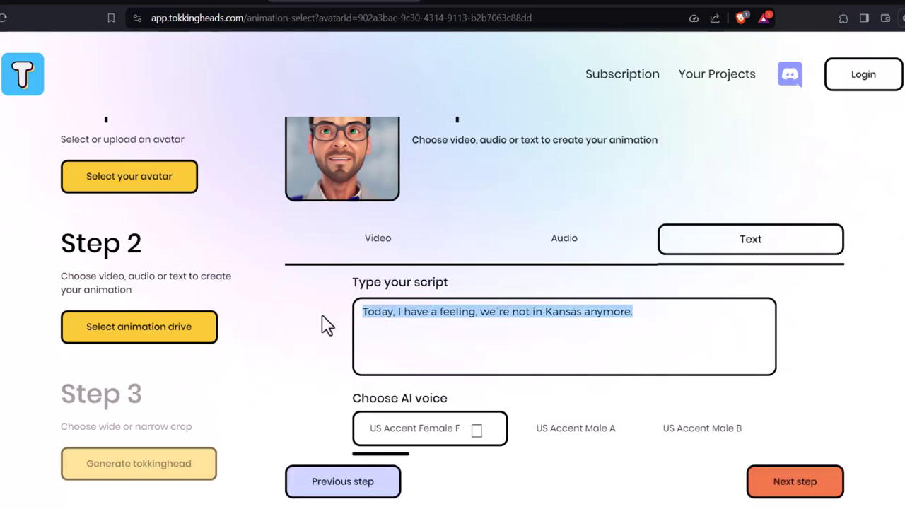
key("BackSpace")
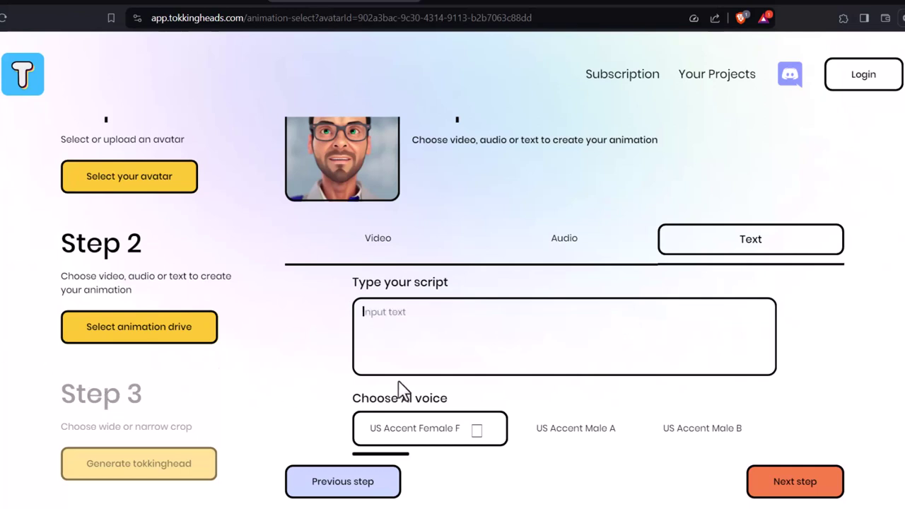
type("Attention creators! Animated profile pics are exploding on social media, and everyone wants a piece of the pie. Did Studio is a popular option, but it's not free. But what if I told you there's a way to create similar videos without spending a dime and avoiding pesky watermarks? Buckle up, because we're about to unveil the magic formula!")
left_click_drag(397, 436, 750, 438)
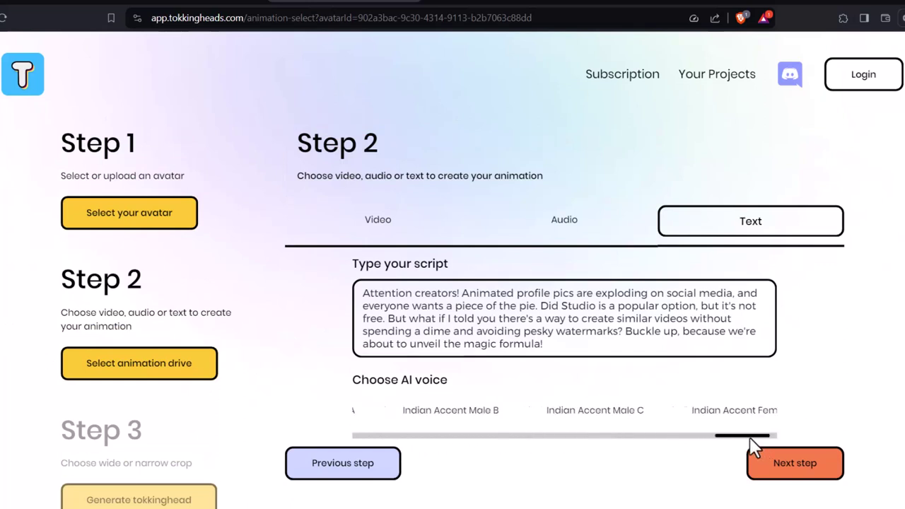
left_click(566, 421)
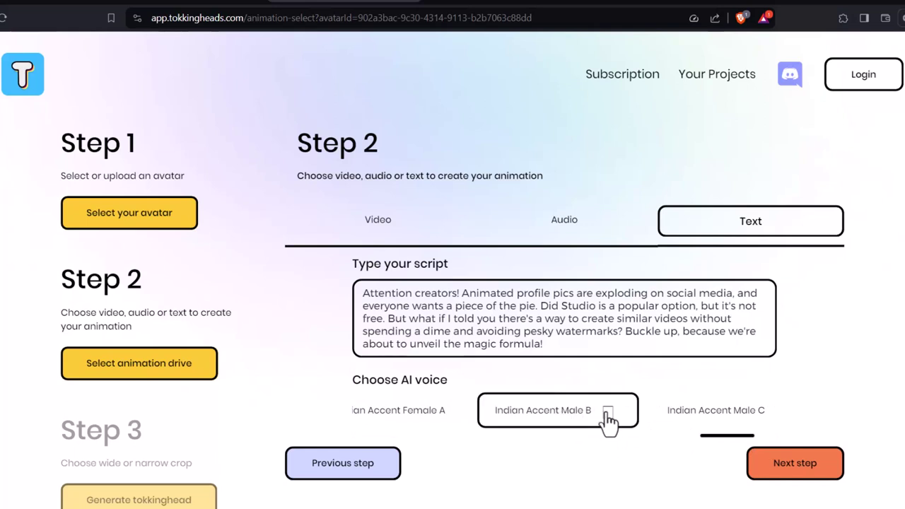
Step: Keep the Default avatar framing and generate the talking-head video
left_click(795, 464)
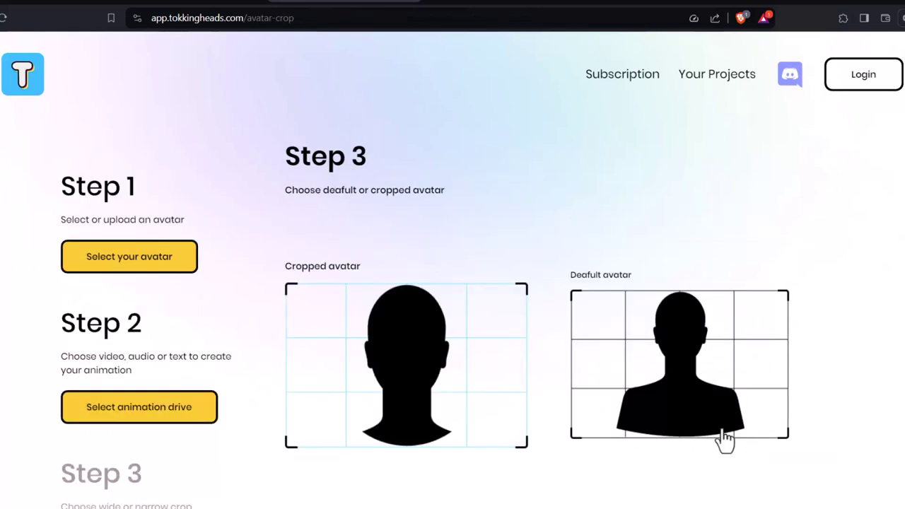
left_click(651, 368)
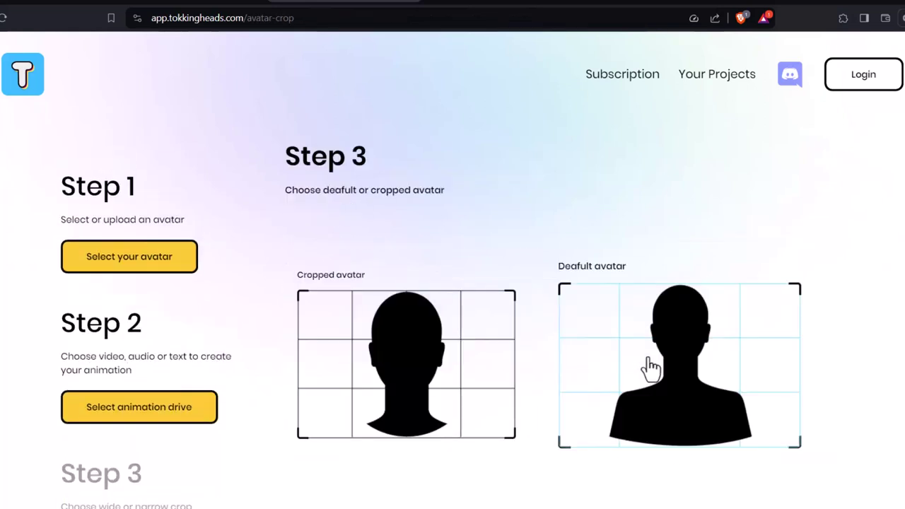
scroll(651, 368, "down", 1)
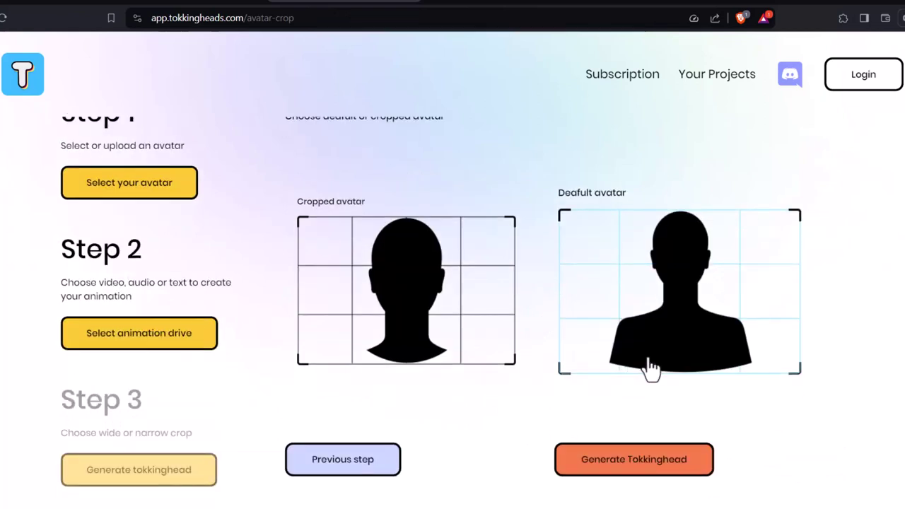
left_click(640, 473)
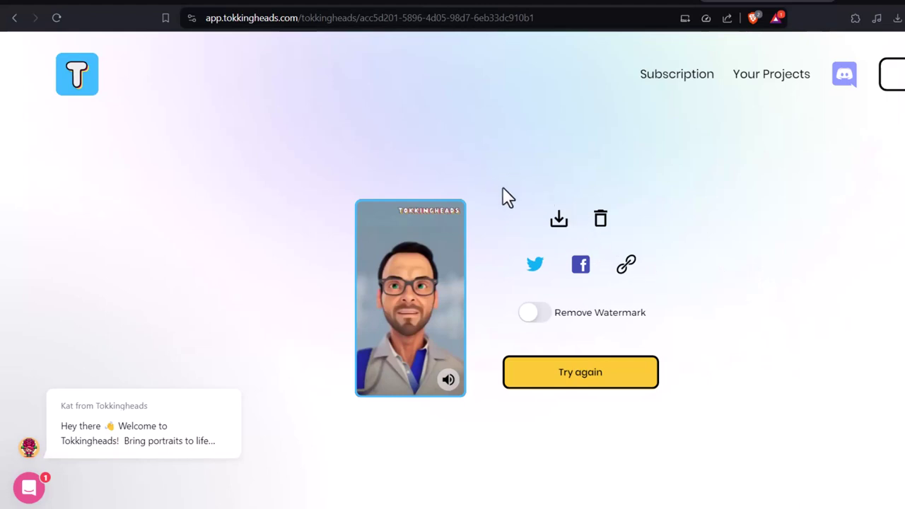
Step: Download the Tokkingheads avatar video as generated_watermark (4).mp4, then begin a custom-size Canva design
left_click(558, 221)
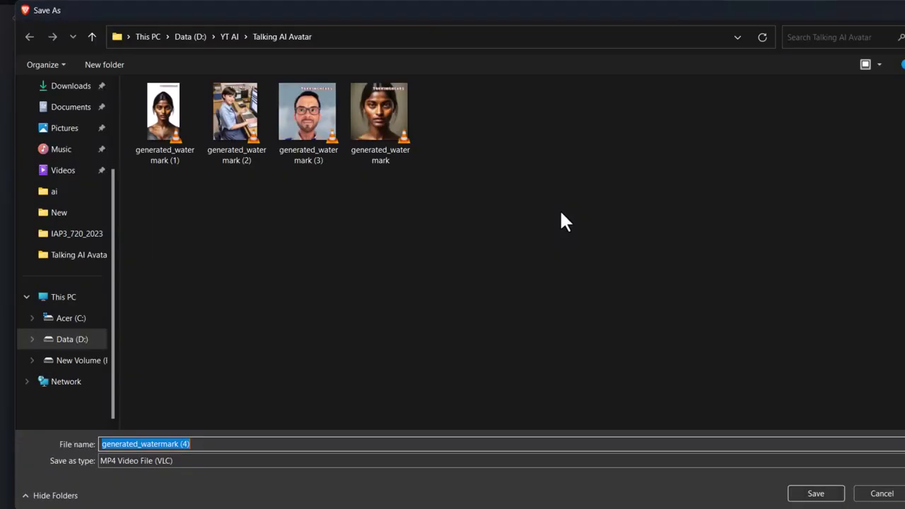
left_click(800, 498)
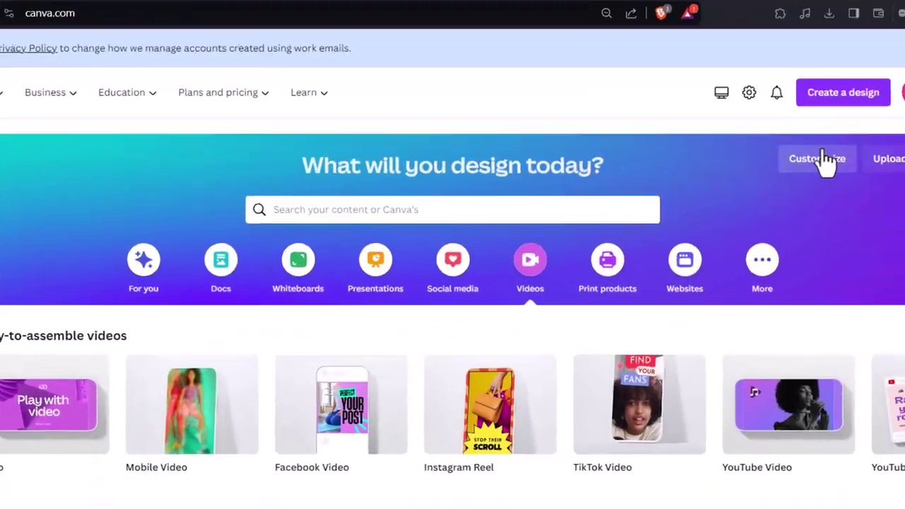
left_click(821, 159)
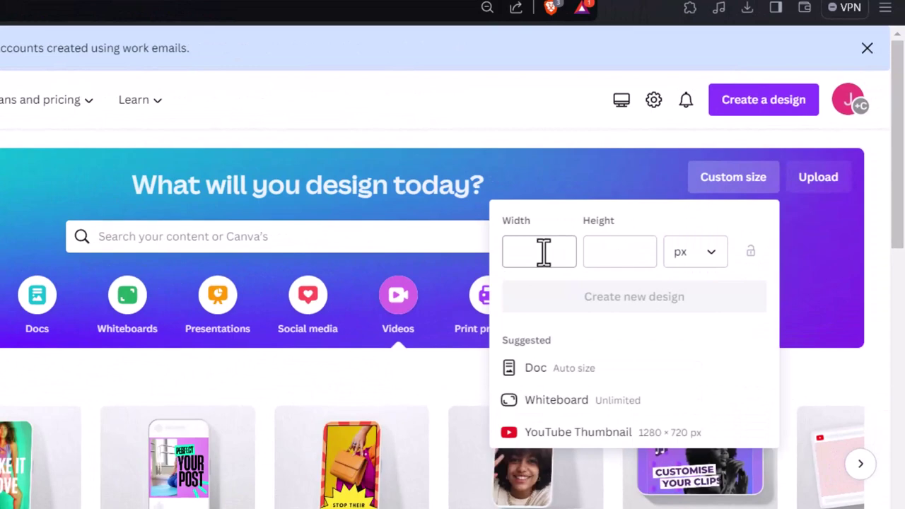
Step: Create a 1080 × 1920 px design, upload the 25.2-second avatar video and place it on the page
left_click(542, 254)
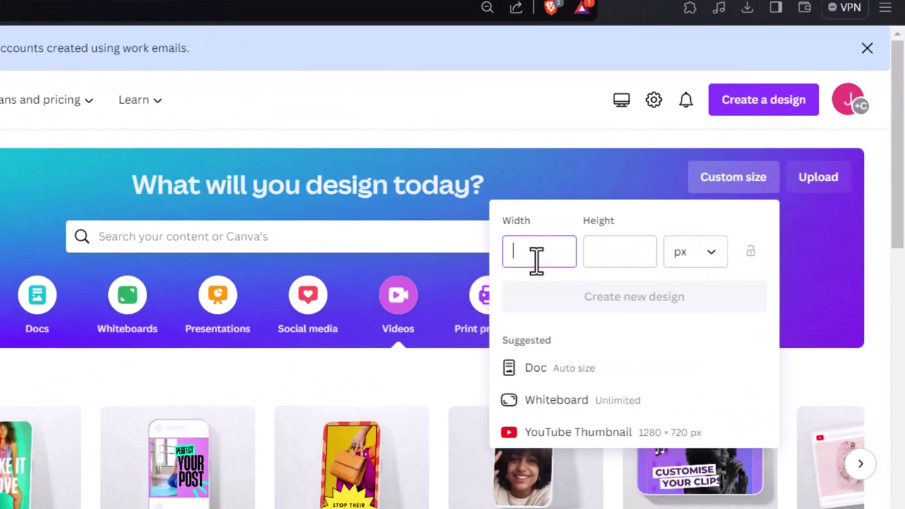
type("108")
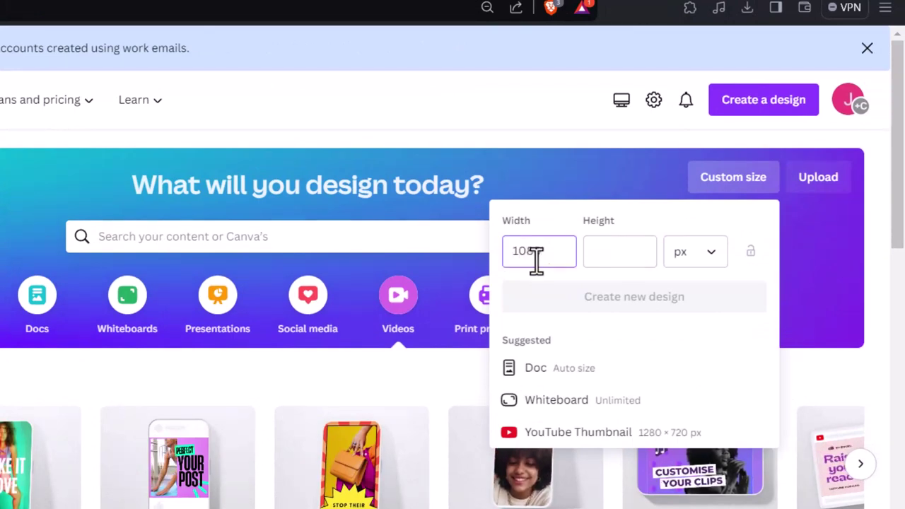
key("Tab")
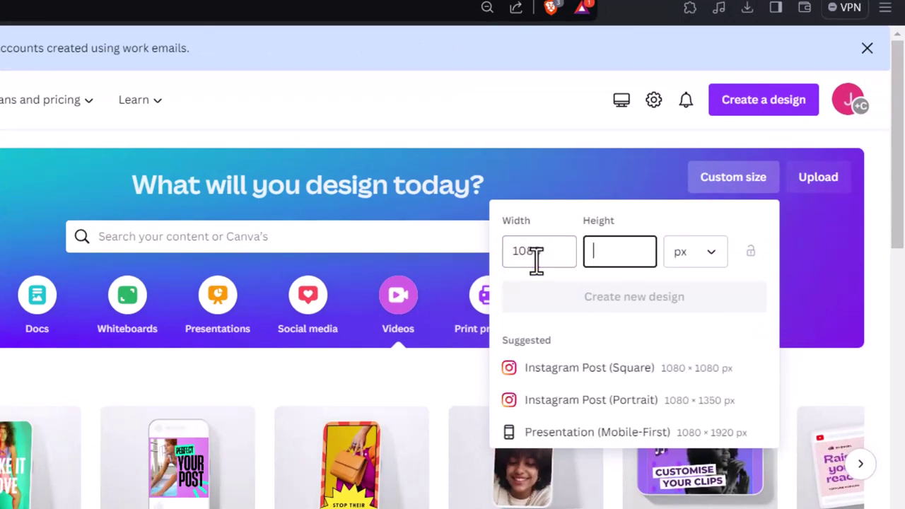
type("1920")
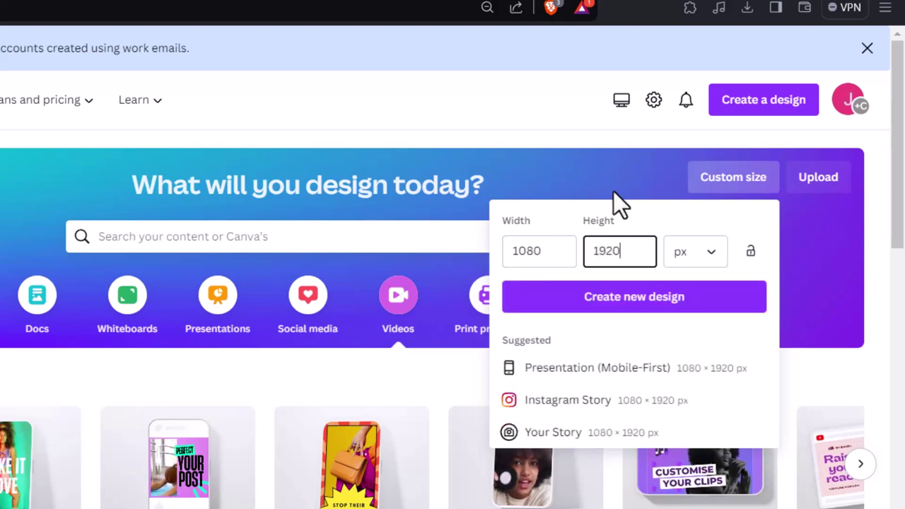
key("Return")
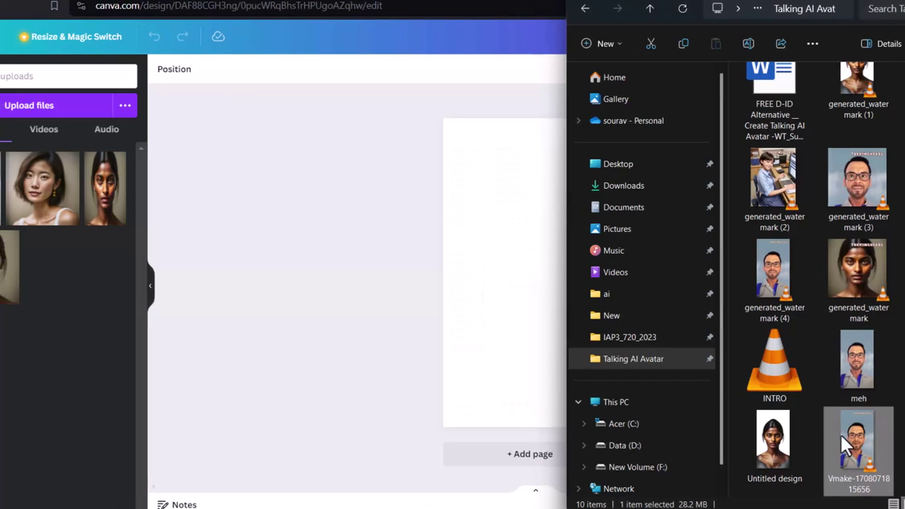
left_click_drag(842, 435, 162, 374)
left_click(62, 207)
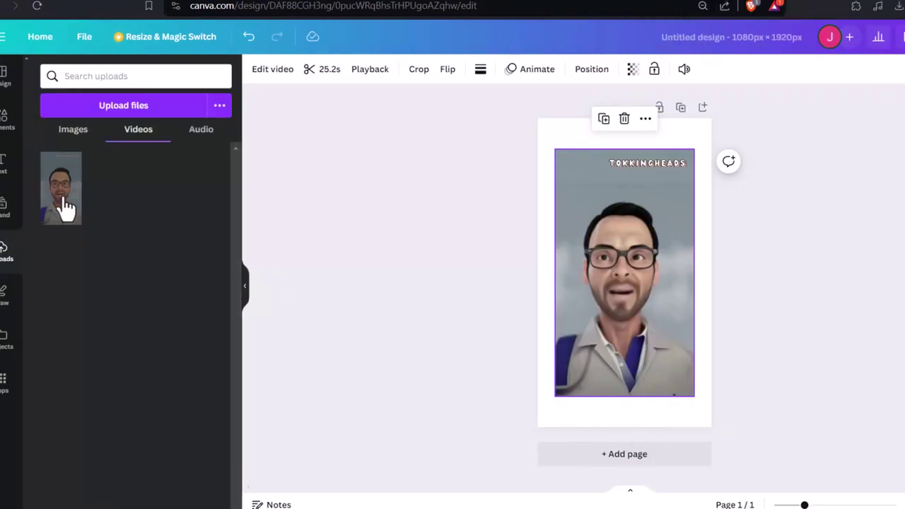
Step: Reposition and scale the avatar video to about 1,175 × 1,987 px, covering the page, then open Share
left_click_drag(613, 307, 586, 365)
left_click_drag(681, 180, 744, 89)
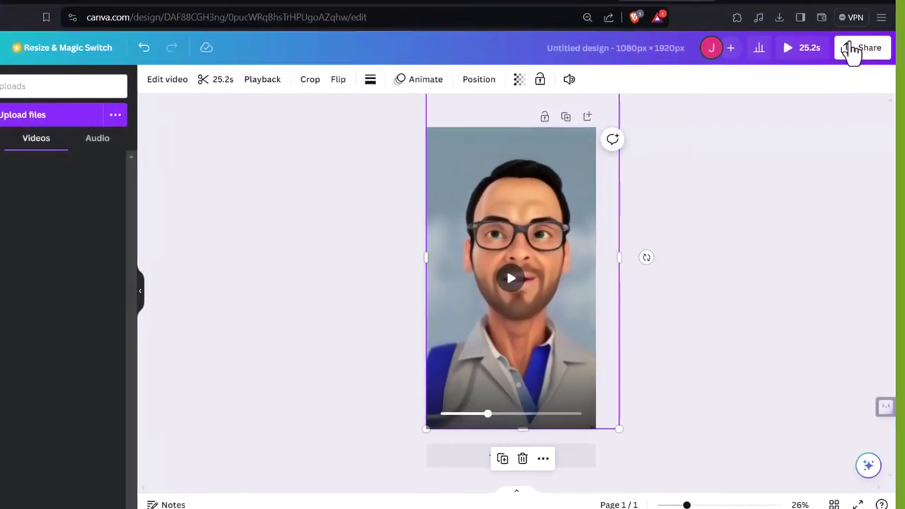
left_click(852, 49)
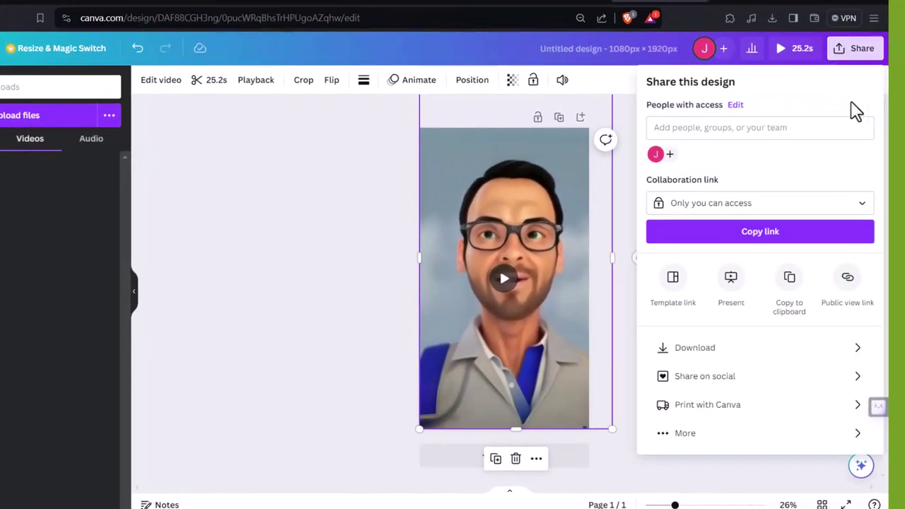
Step: Download the design as an MP4 Video at 1080p (HD) quality
left_click(716, 362)
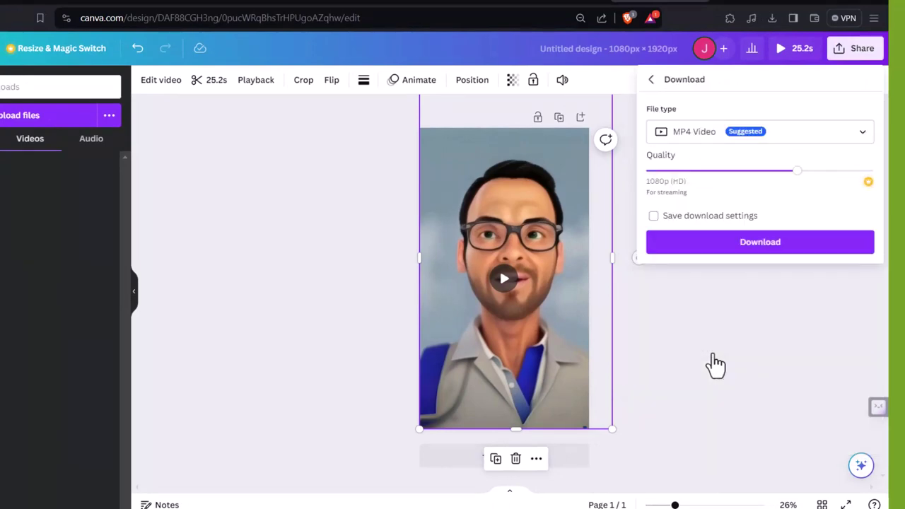
left_click(766, 246)
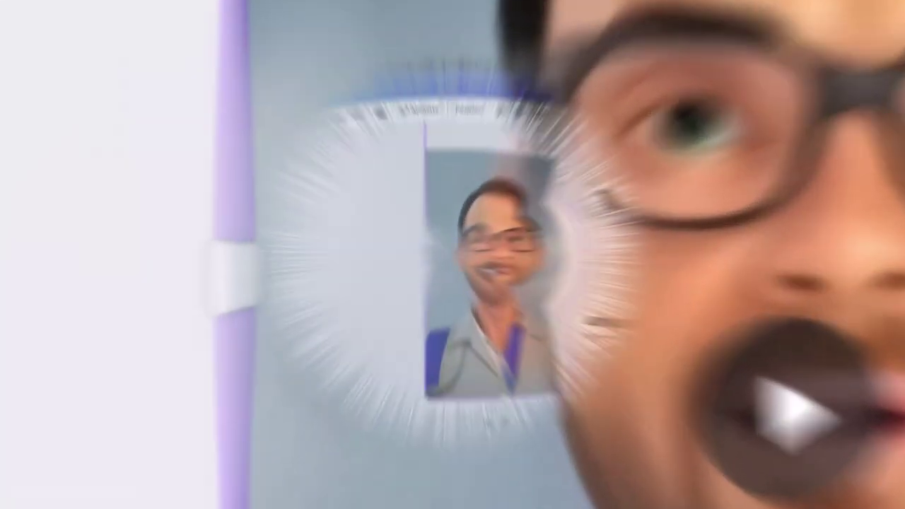